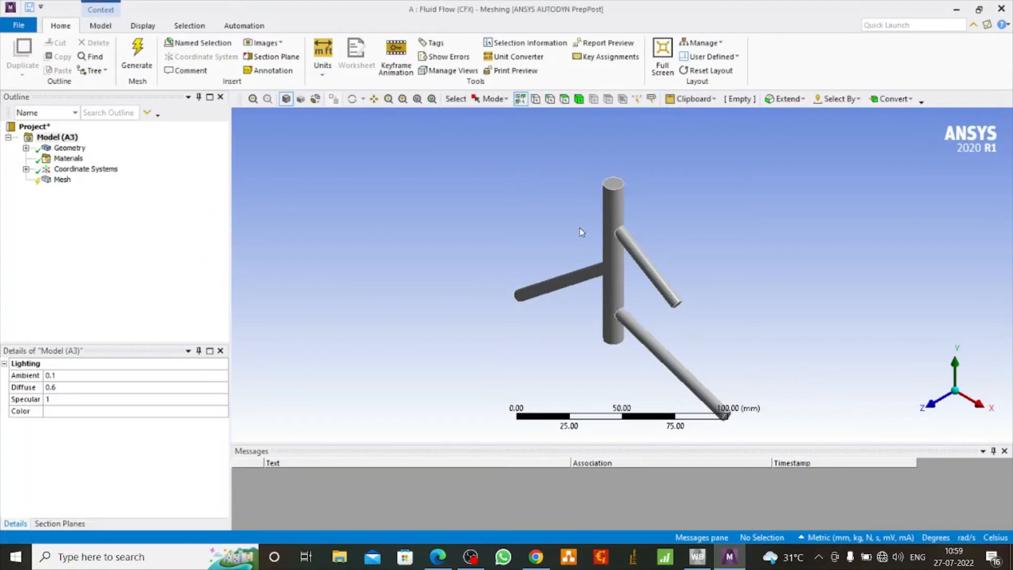
Rename the solid body under Geometry as "Multiple flow system"
left_click(352, 99)
left_click_drag(550, 254, 632, 248)
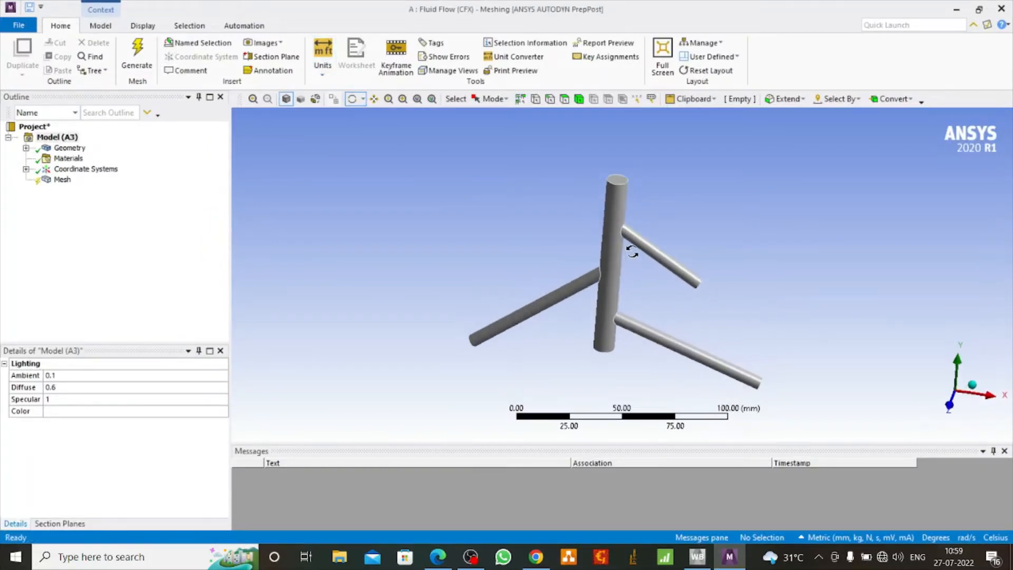
left_click(25, 147)
right_click(81, 158)
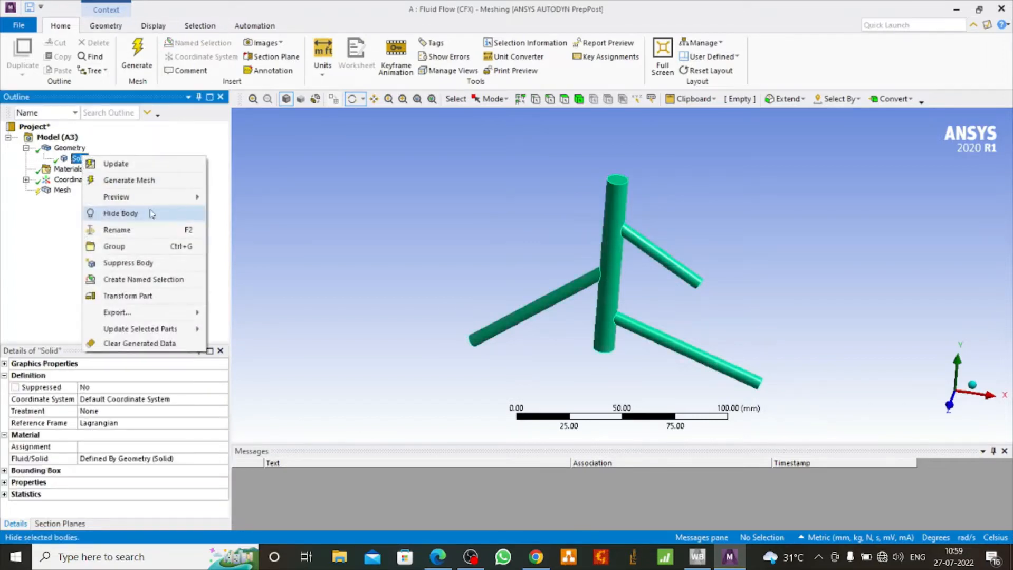
left_click(168, 232)
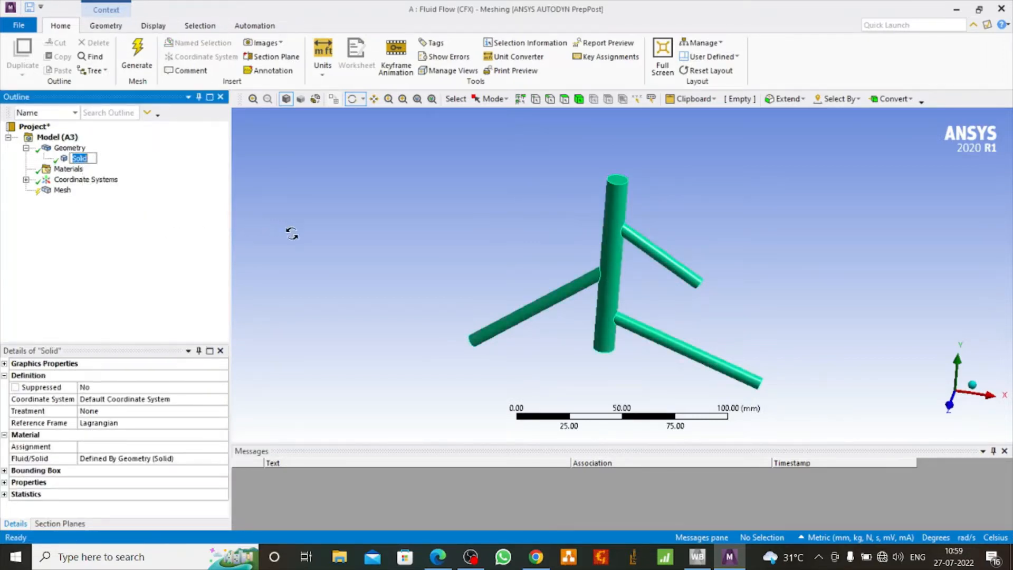
type("Multiple flow ")
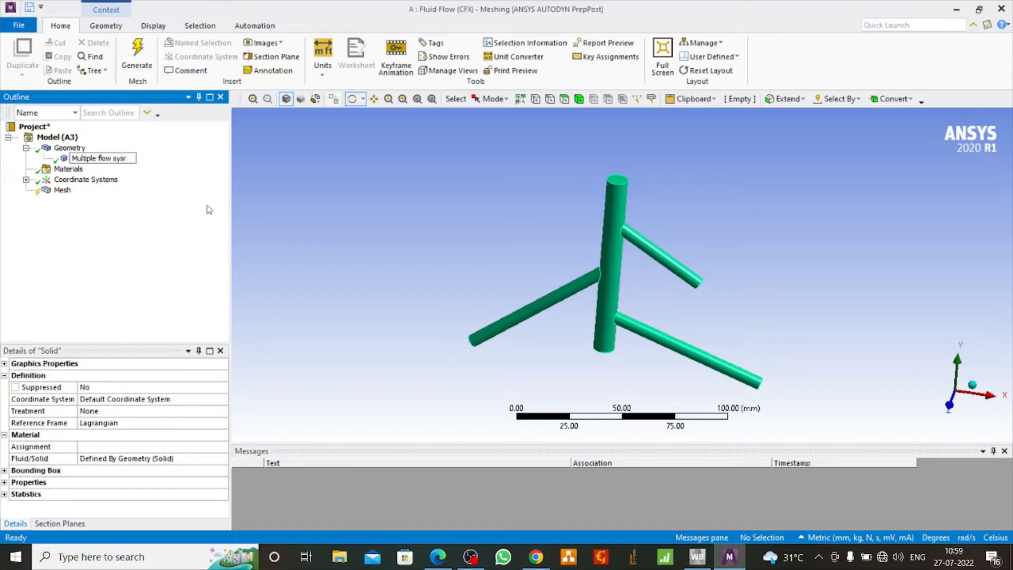
type("system")
left_click(309, 247)
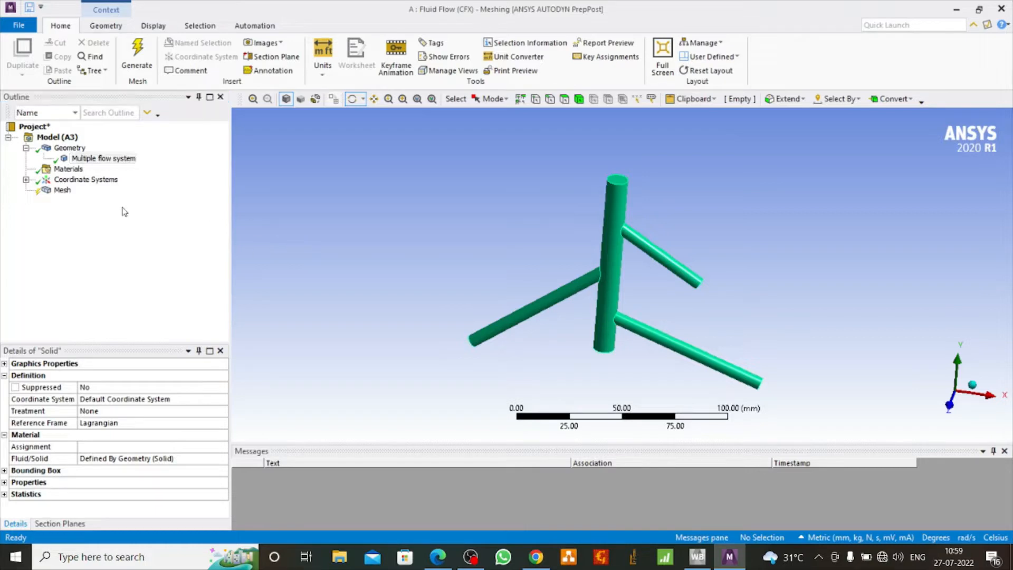
Generate the mesh for the pipe body with the default CFD/CFX mesh settings
left_click(62, 191)
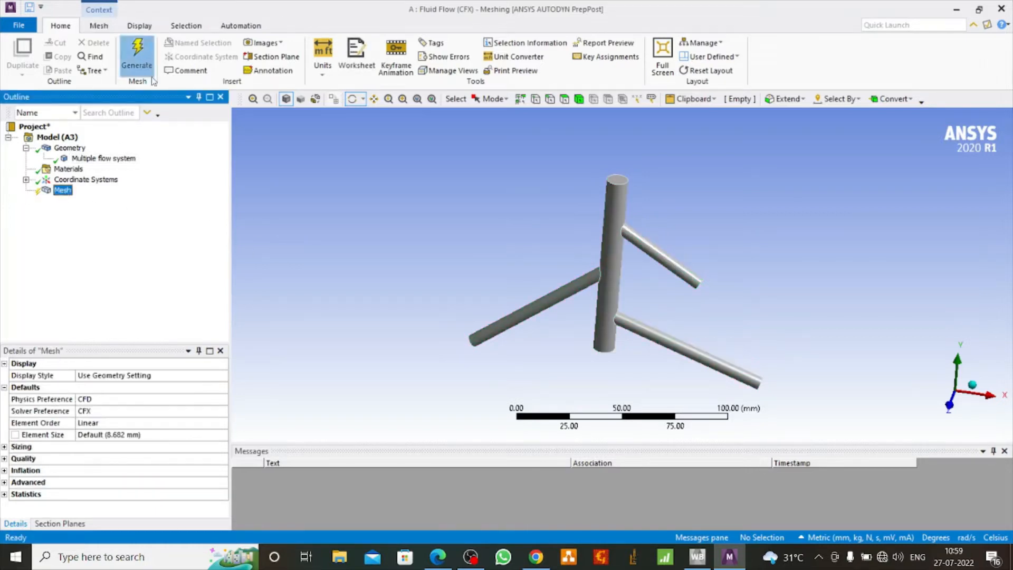
left_click(136, 58)
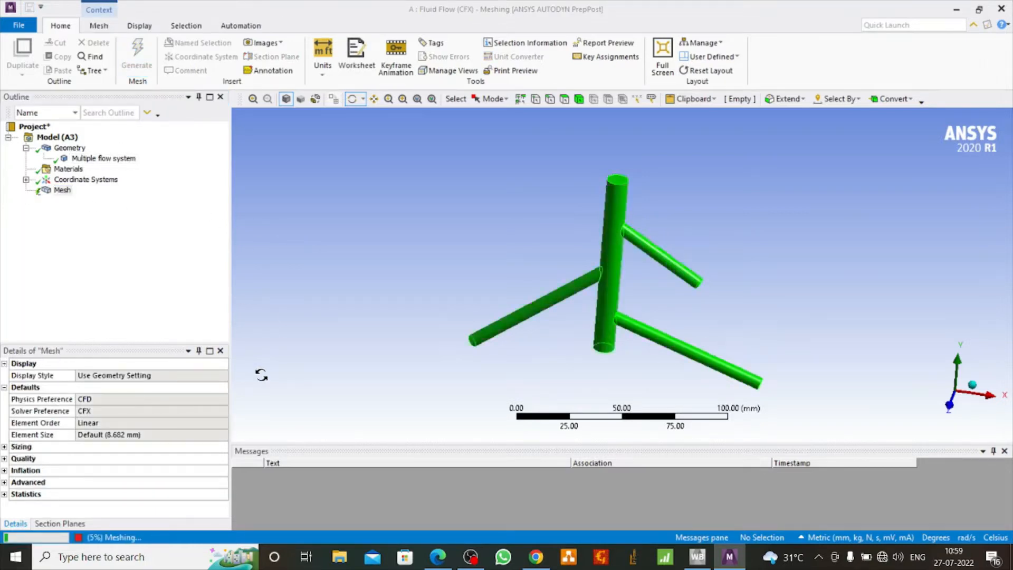
Create a named selection "inlet" from the top end face of the vertical main pipe
left_click(564, 99)
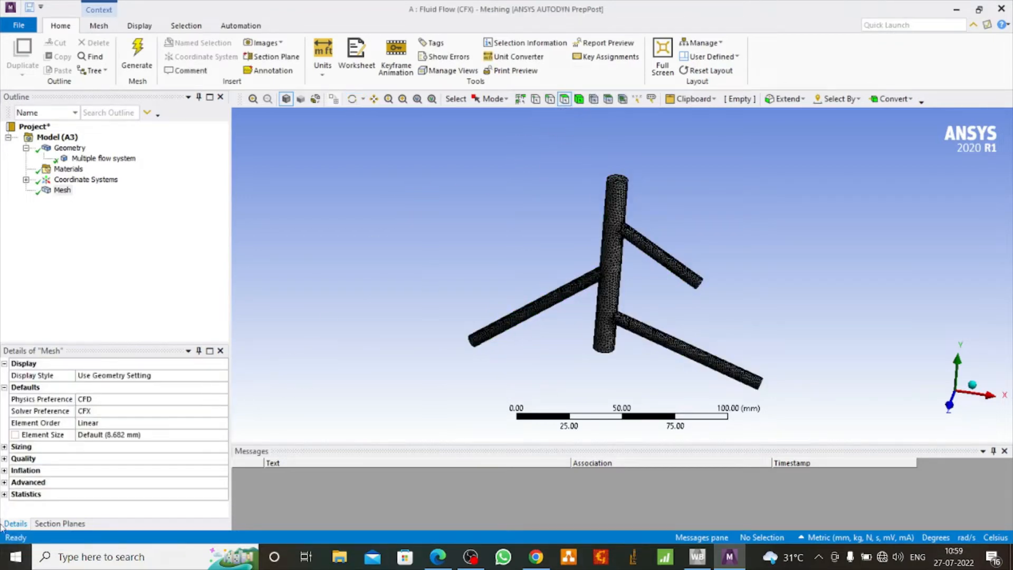
left_click(617, 179)
right_click(616, 180)
left_click(695, 482)
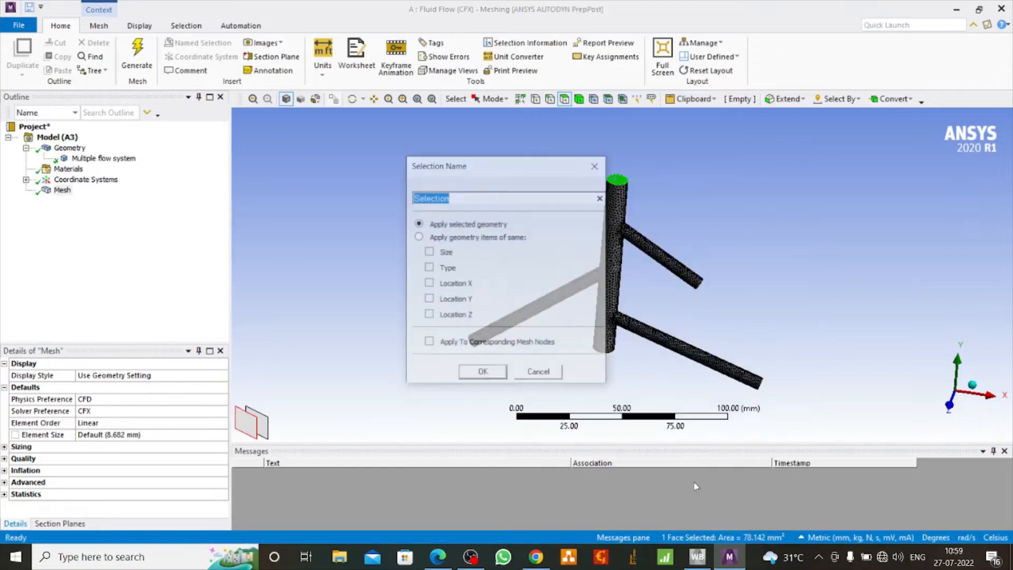
key("BackSpace")
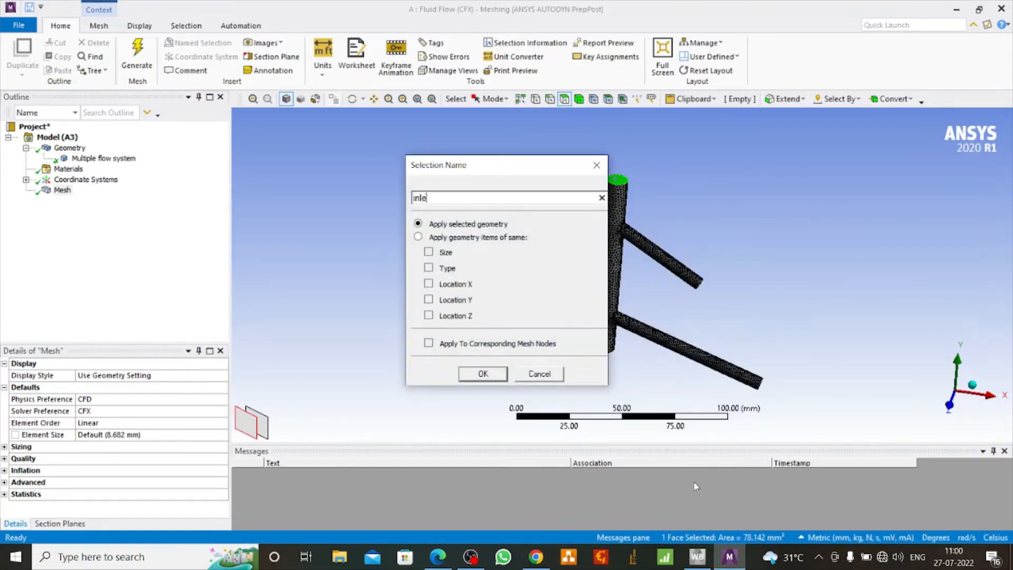
left_click(500, 374)
Create a named selection "outlet1" from the bottom end face of the vertical main pipe
left_click(352, 98)
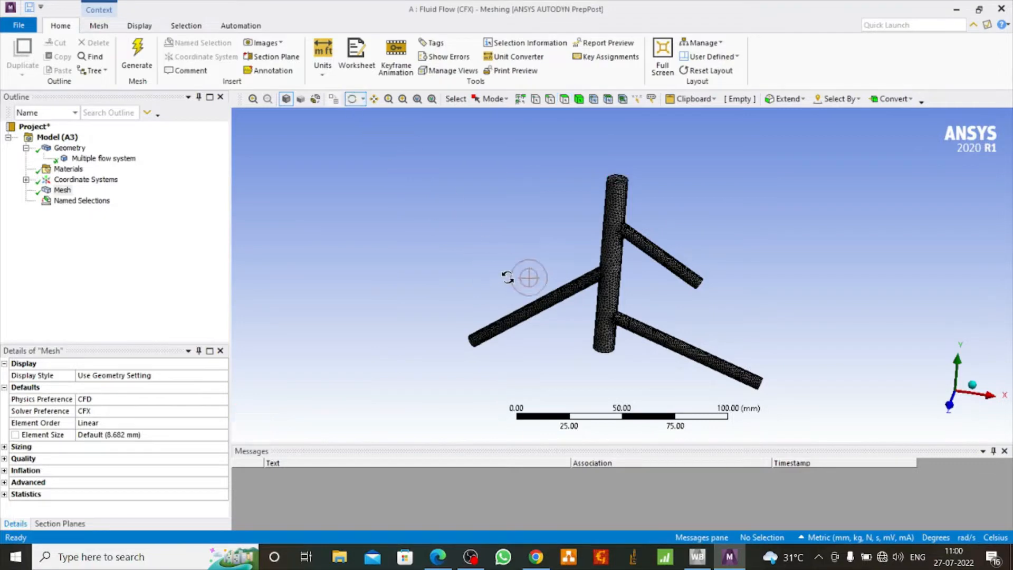
left_click_drag(528, 276, 552, 195)
left_click(565, 99)
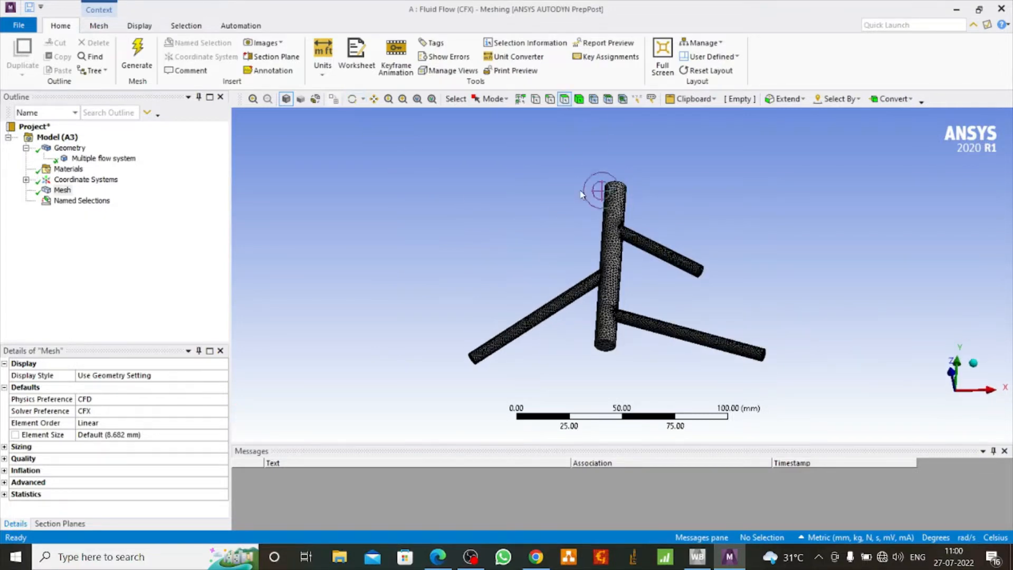
left_click(602, 345)
right_click(606, 351)
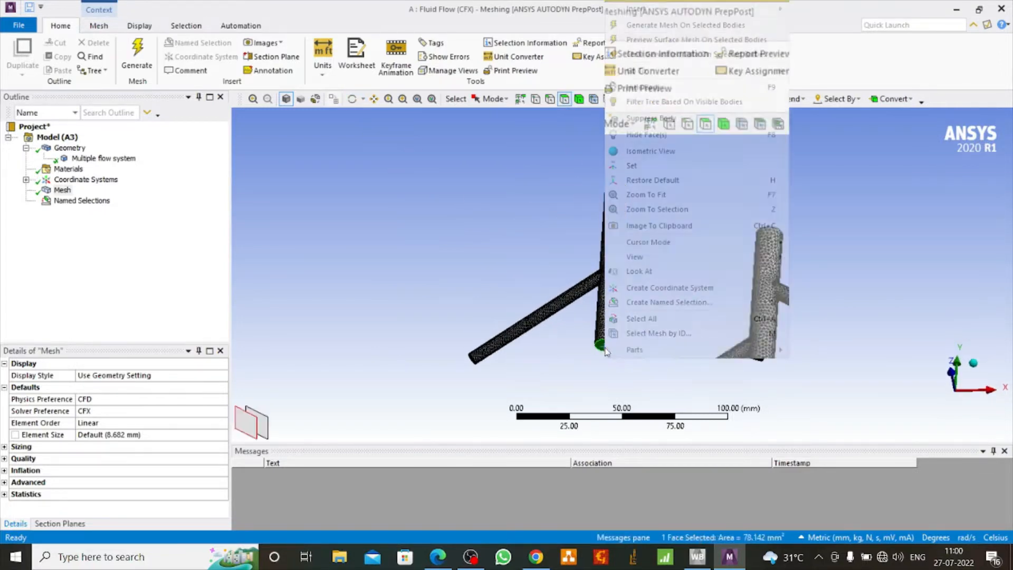
left_click(668, 303)
type("outlet1")
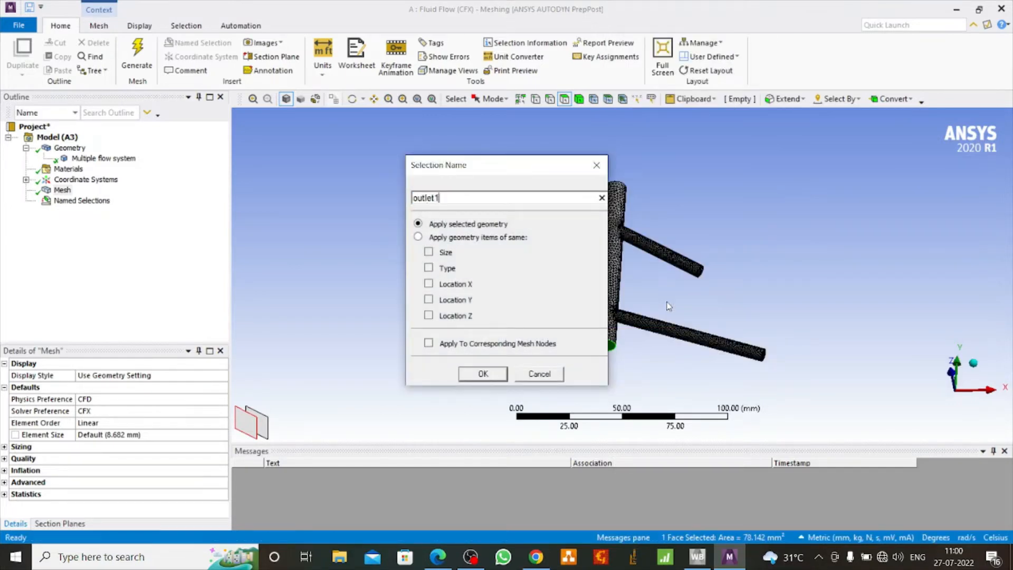
left_click(481, 374)
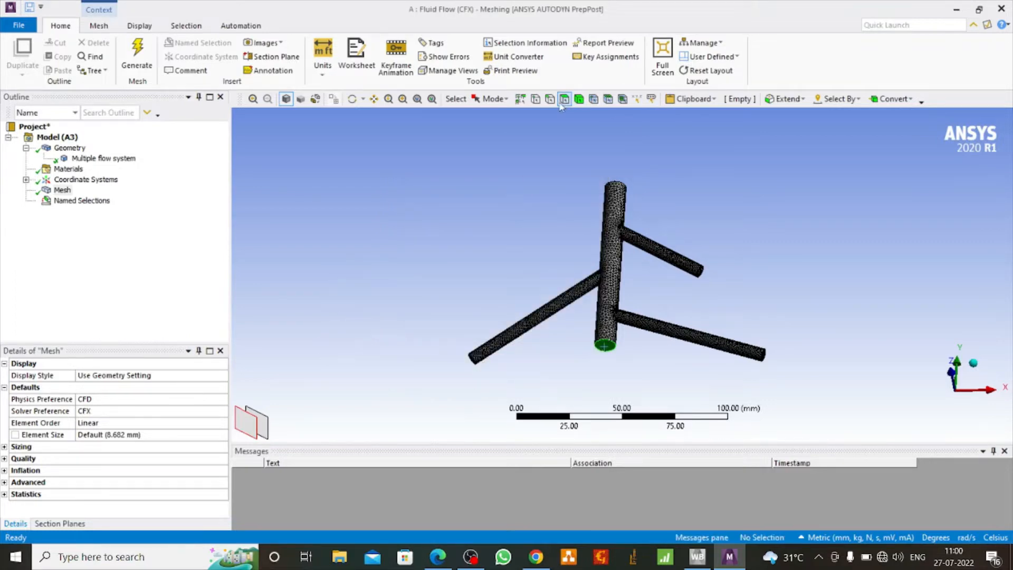
Create a named selection "outlet2" from the end face of the upper right branch pipe
left_click(699, 273)
right_click(698, 274)
left_click(760, 316)
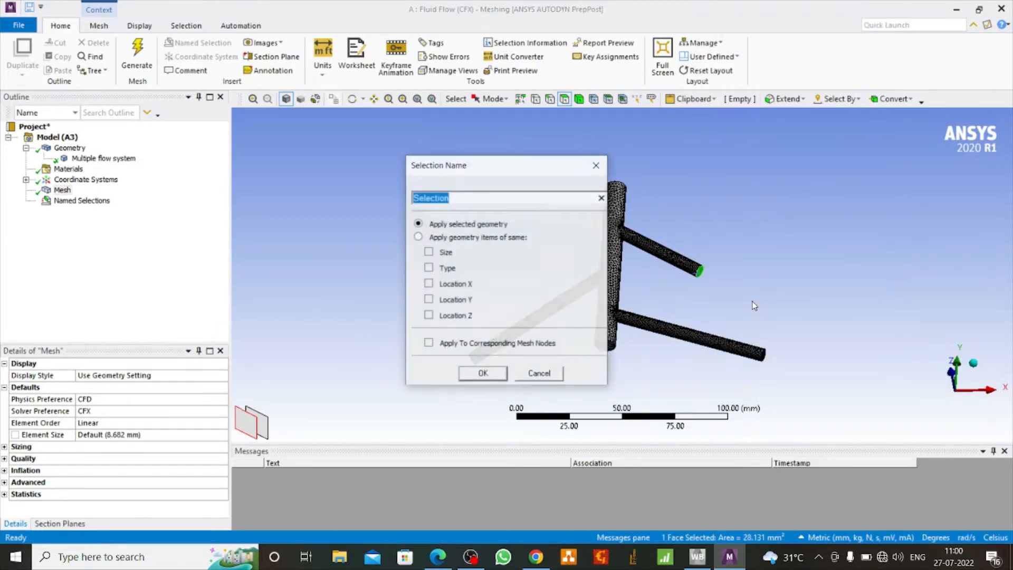
type("outlet2")
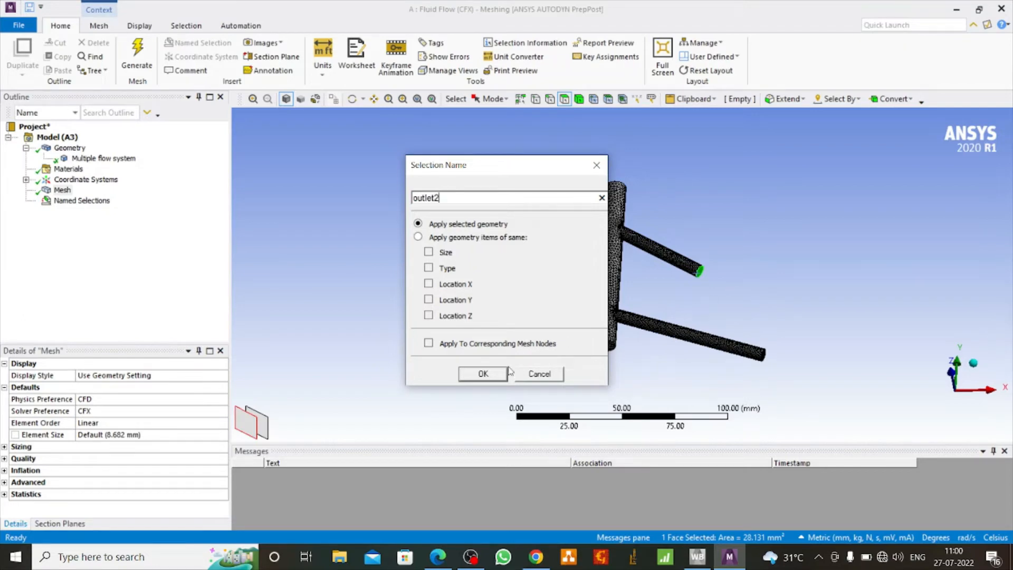
left_click(491, 375)
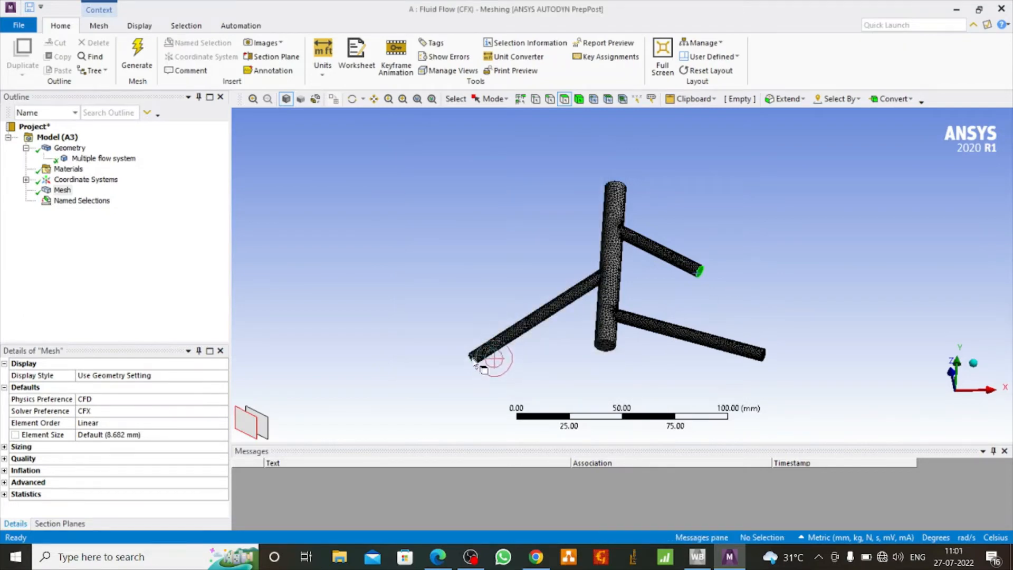
Create a named selection "outlet3" from the end face of the left branch pipe
left_click(475, 357)
right_click(474, 358)
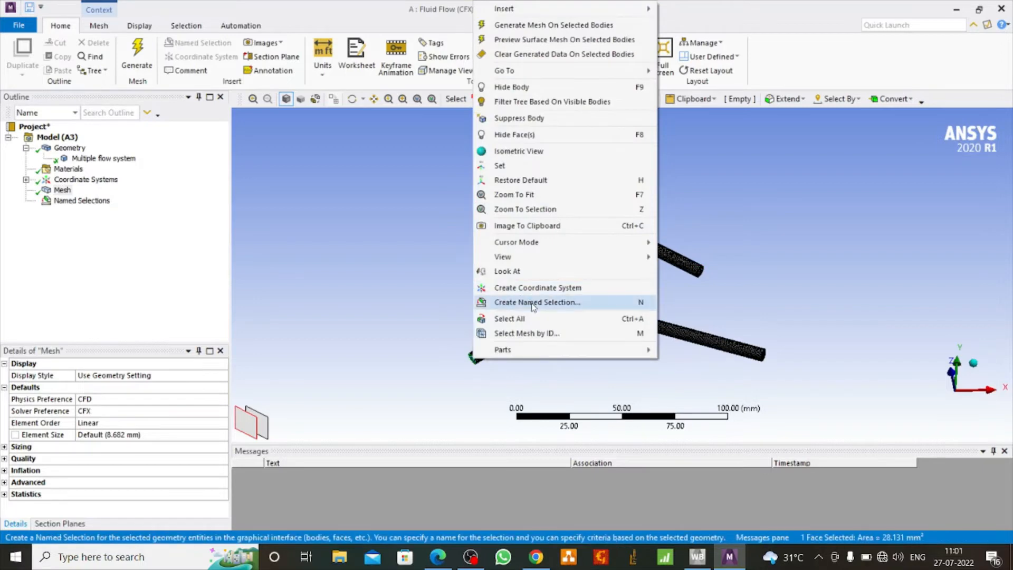
left_click(533, 303)
type("outlet3")
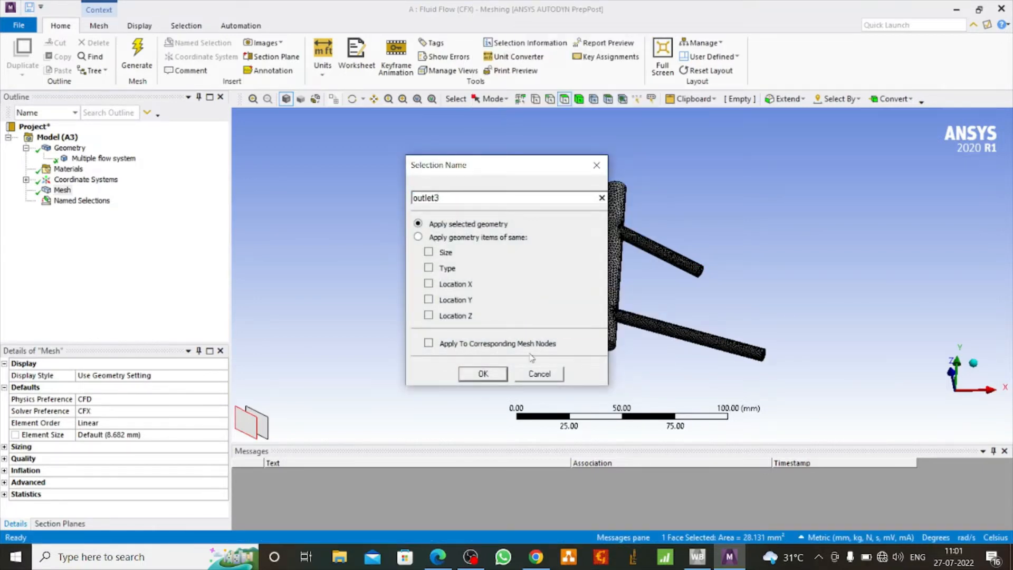
left_click(484, 375)
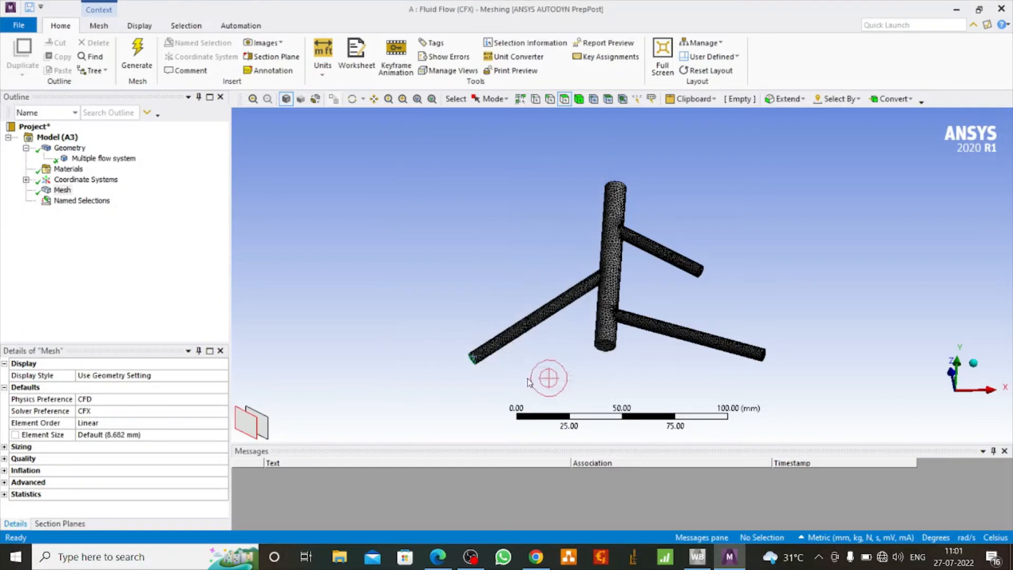
Create a named selection "outlet4" from the end face of the lower right branch pipe
left_click(763, 360)
right_click(762, 360)
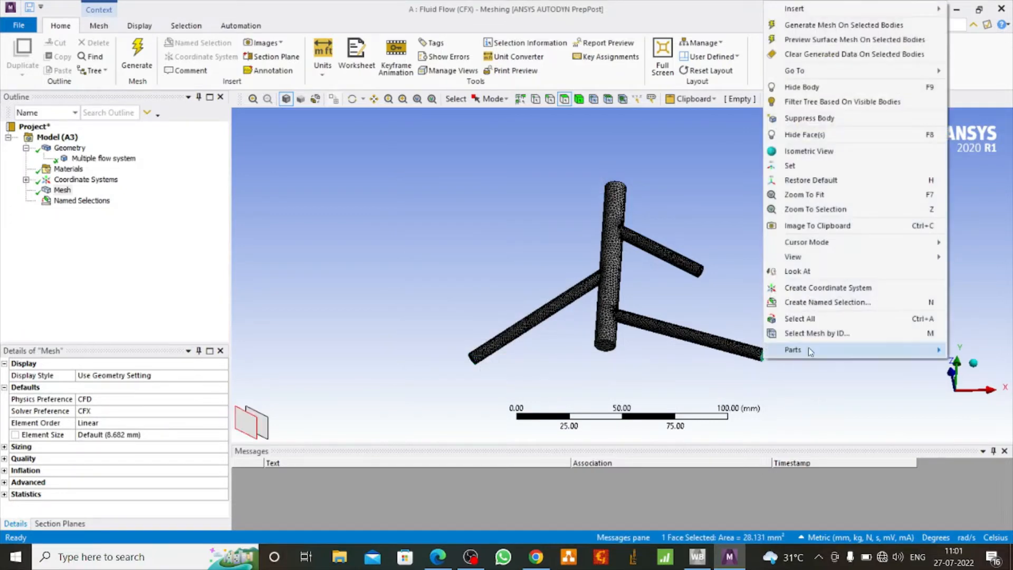
left_click(818, 299)
type("ou")
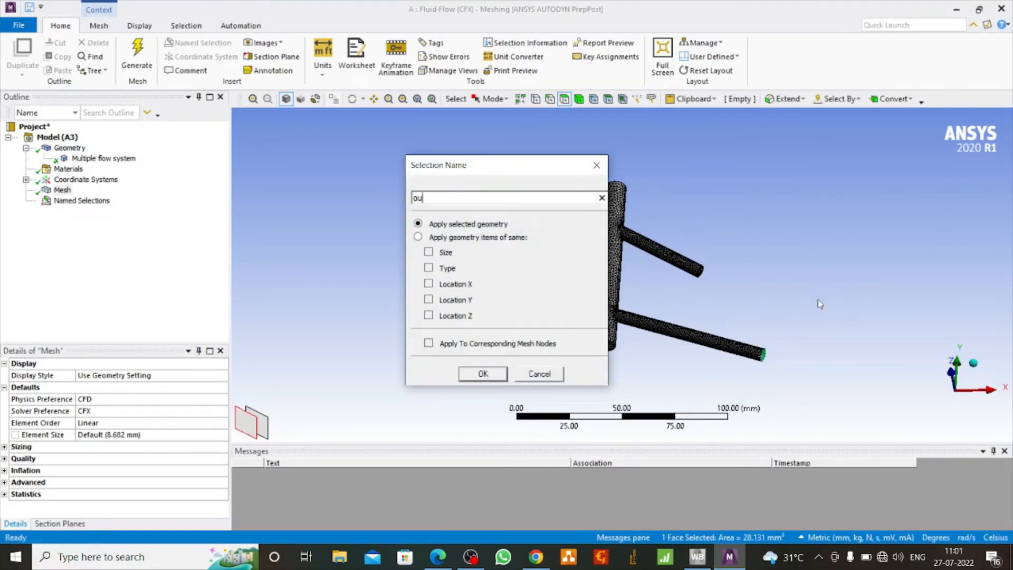
type("tlet4")
left_click(482, 374)
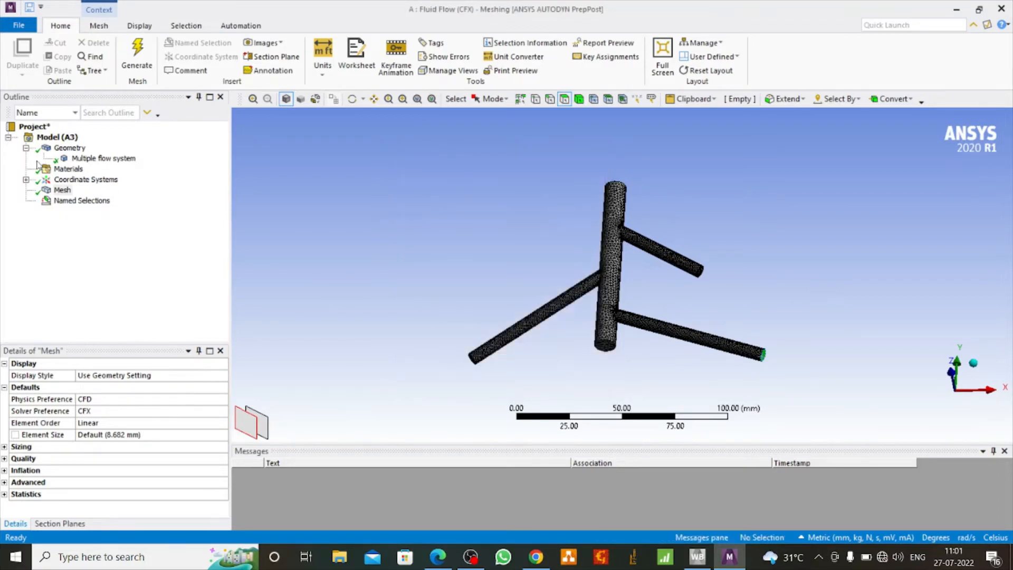
Expand the named selections and check which face each of outlet1 to outlet4 is assigned to
left_click(25, 200)
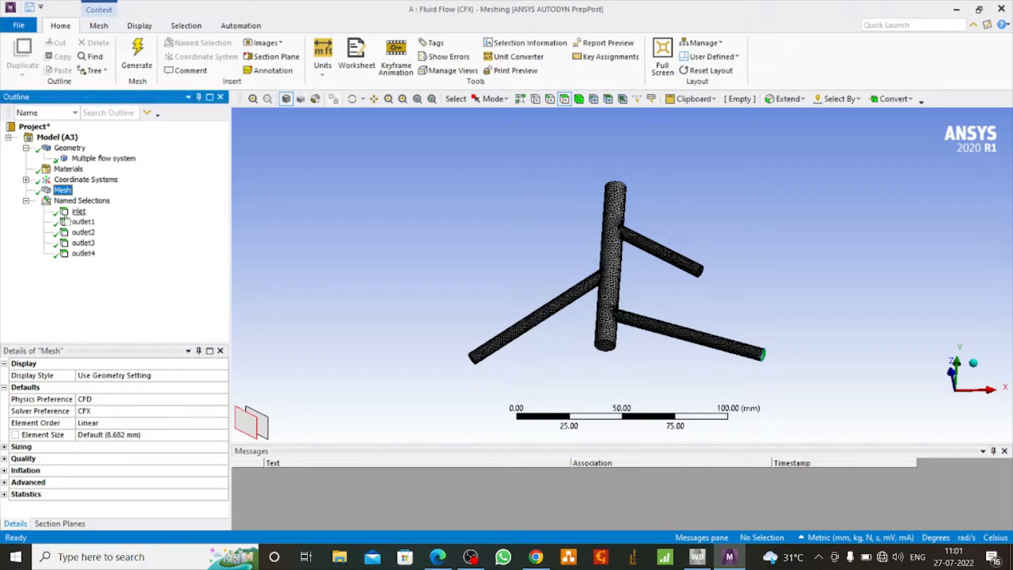
left_click(83, 222)
left_click(85, 222)
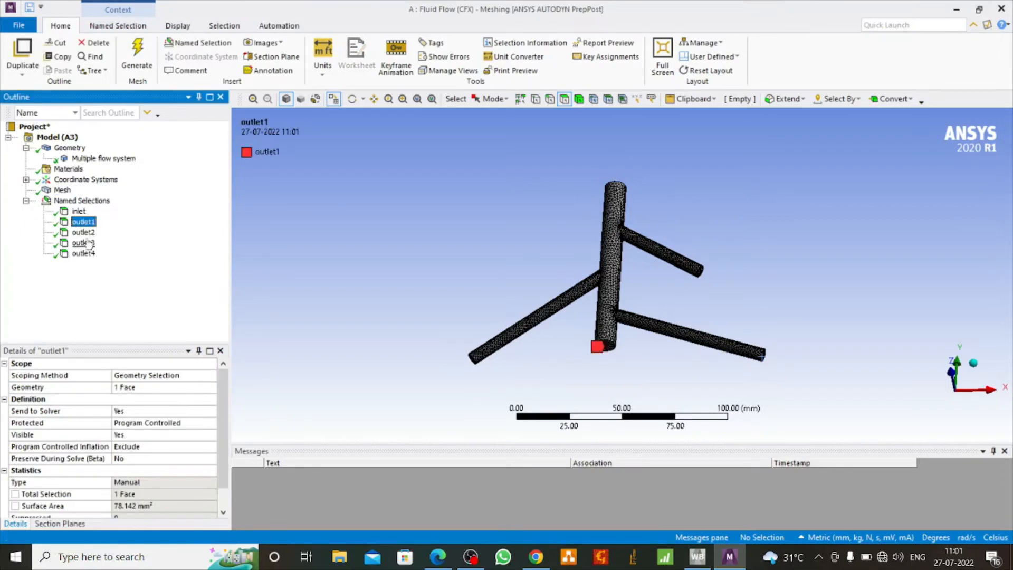
left_click(84, 233)
left_click(87, 242)
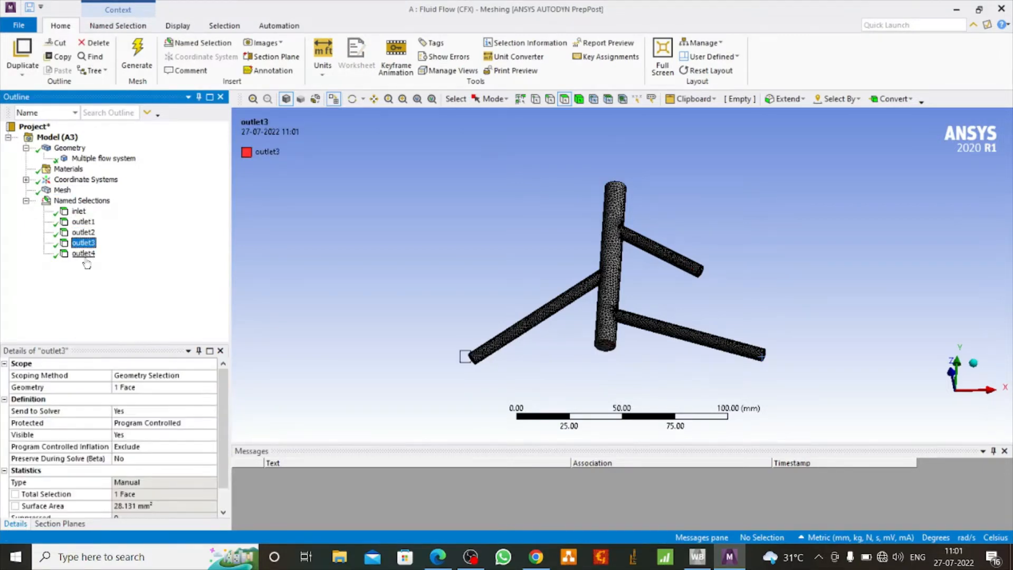
left_click(85, 254)
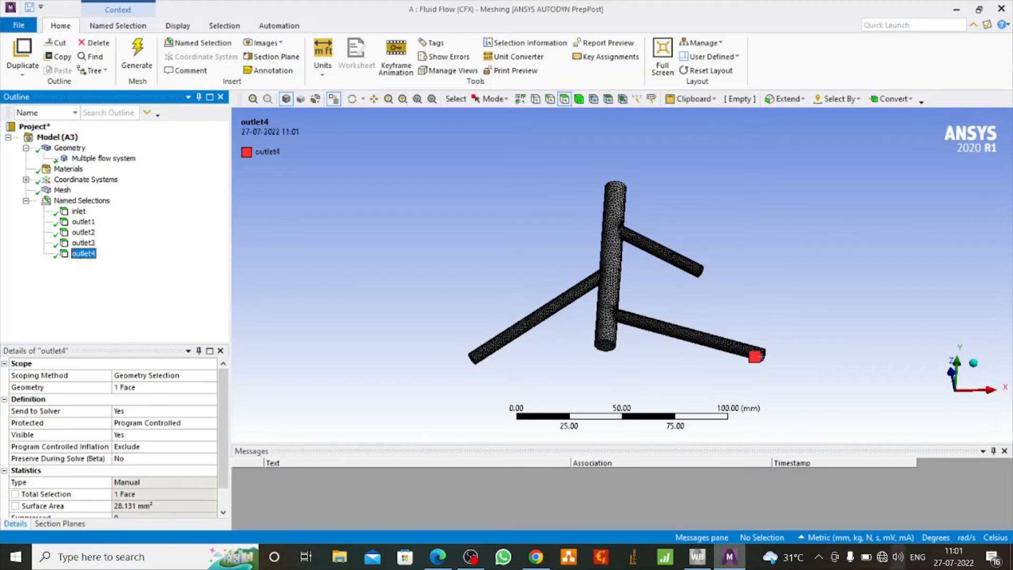
Switch to Workbench and update the Mesh component of the Fluid Flow (CFX) system
left_click(696, 560)
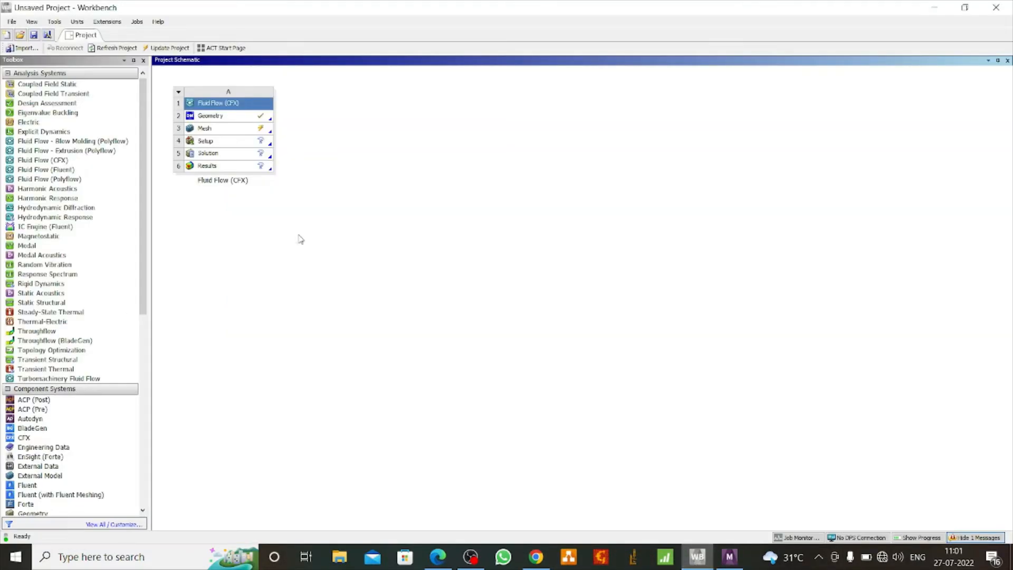
right_click(244, 132)
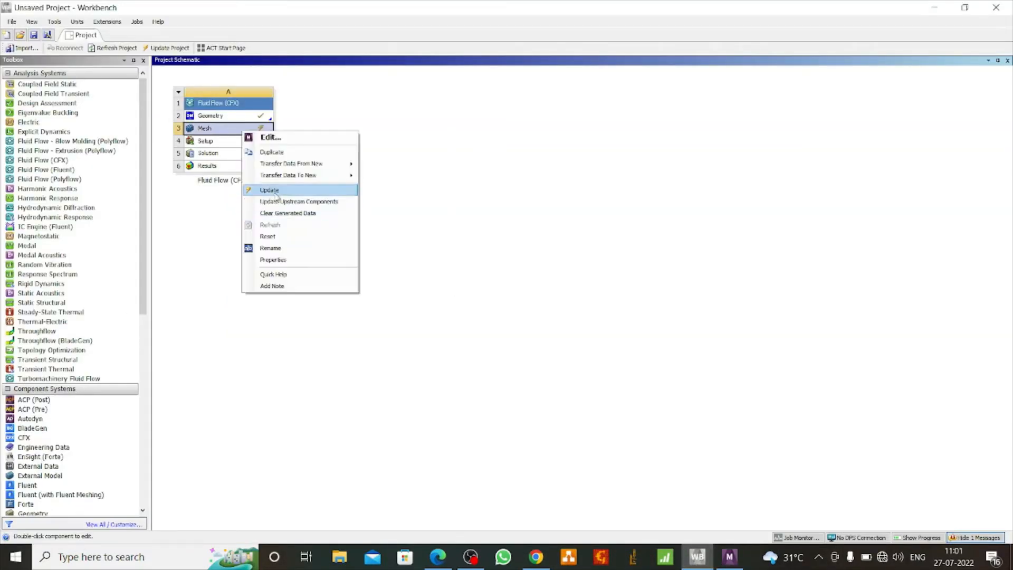
left_click(277, 188)
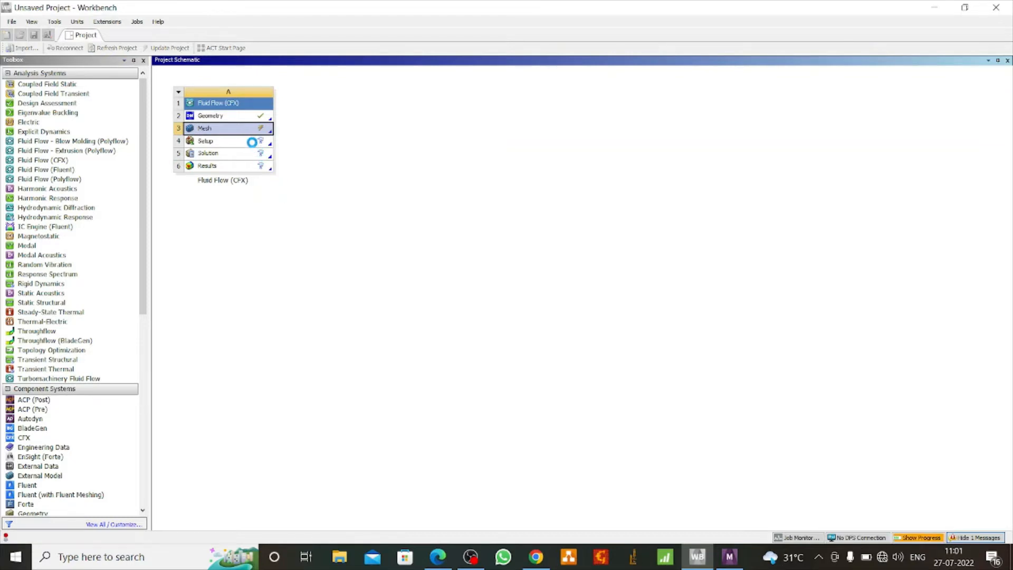
Open the Setup component of the Fluid Flow (CFX) system in CFX-Pre and maximize its window
right_click(252, 142)
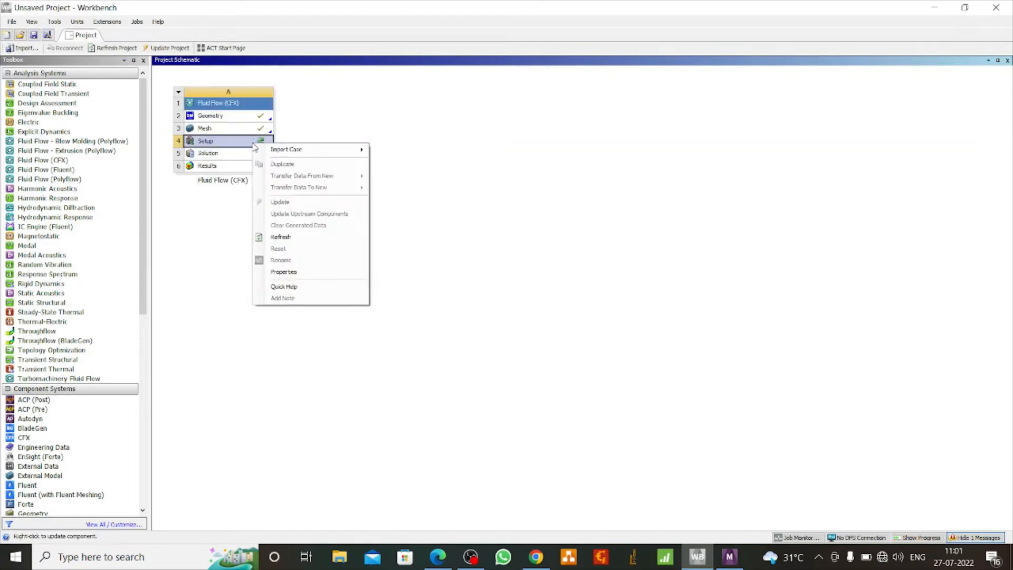
right_click(238, 142)
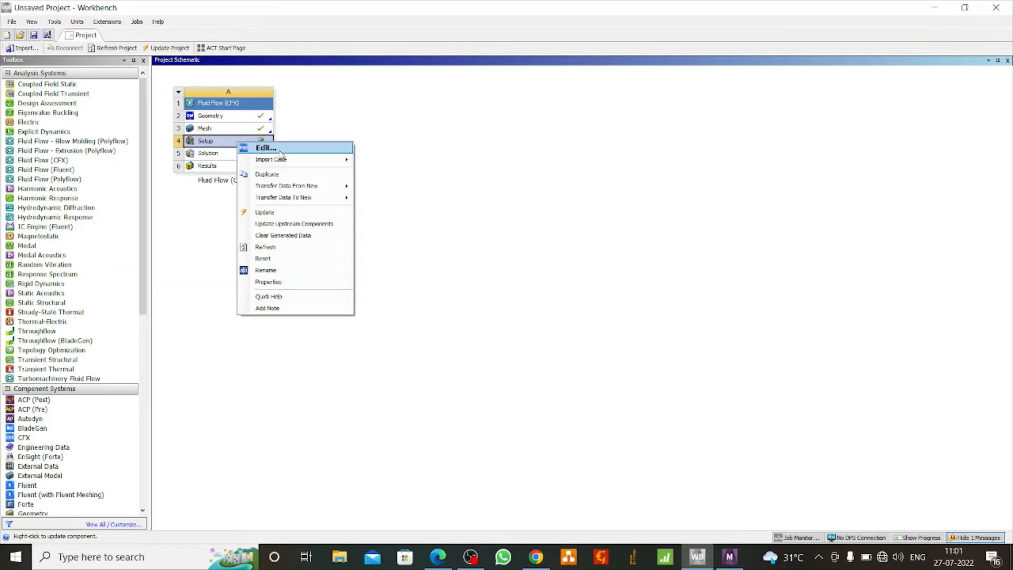
left_click(289, 148)
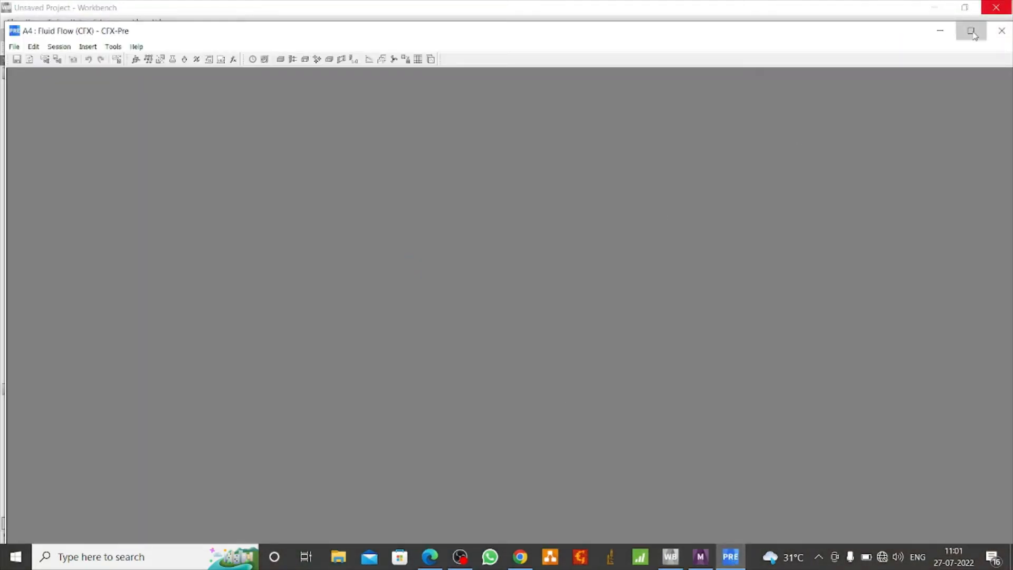
left_click(974, 34)
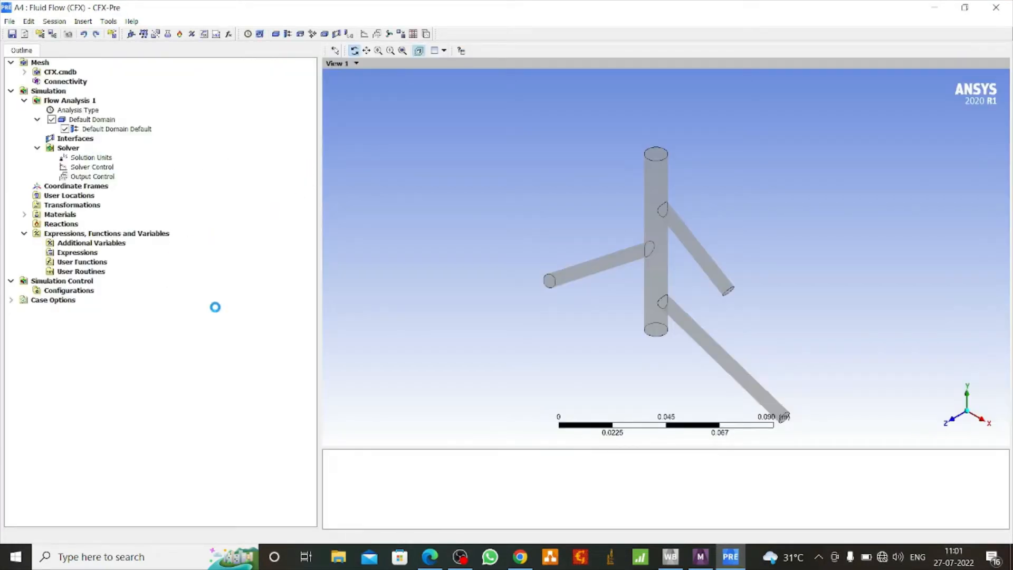
Insert a boundary named "inlet" in the Default Domain
right_click(97, 122)
mouse_move(174, 161)
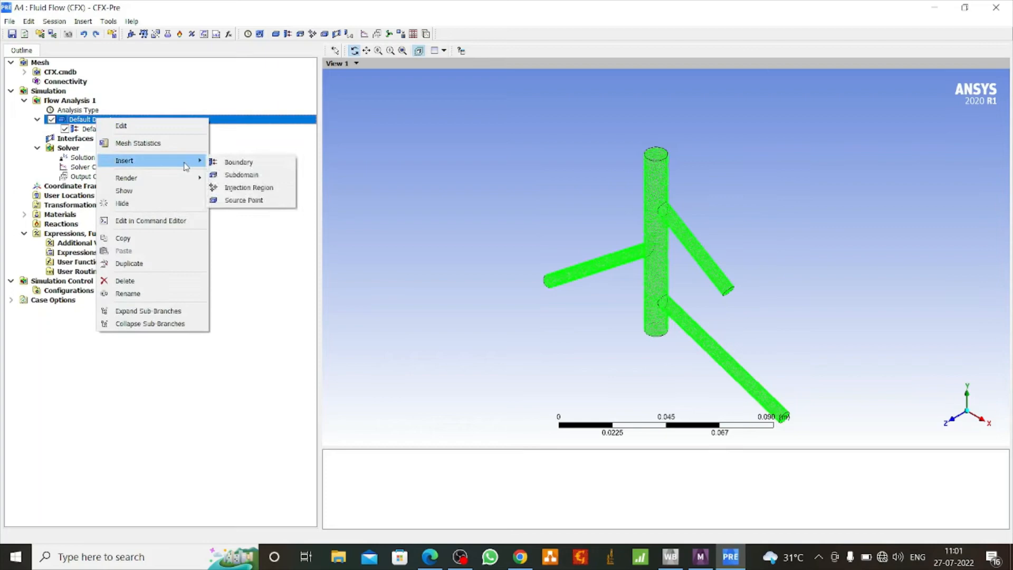
left_click(246, 162)
key("BackSpace")
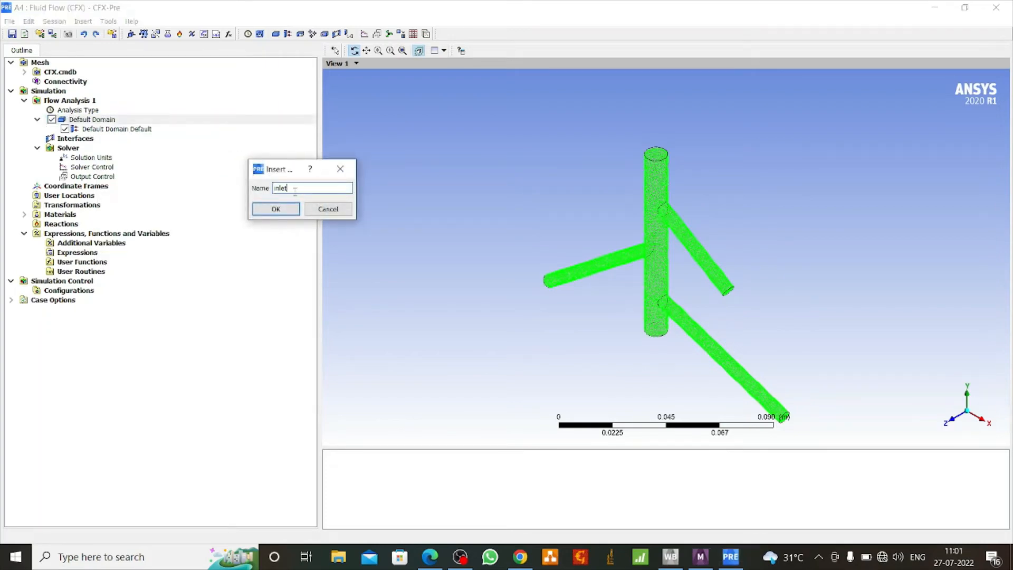
left_click(276, 209)
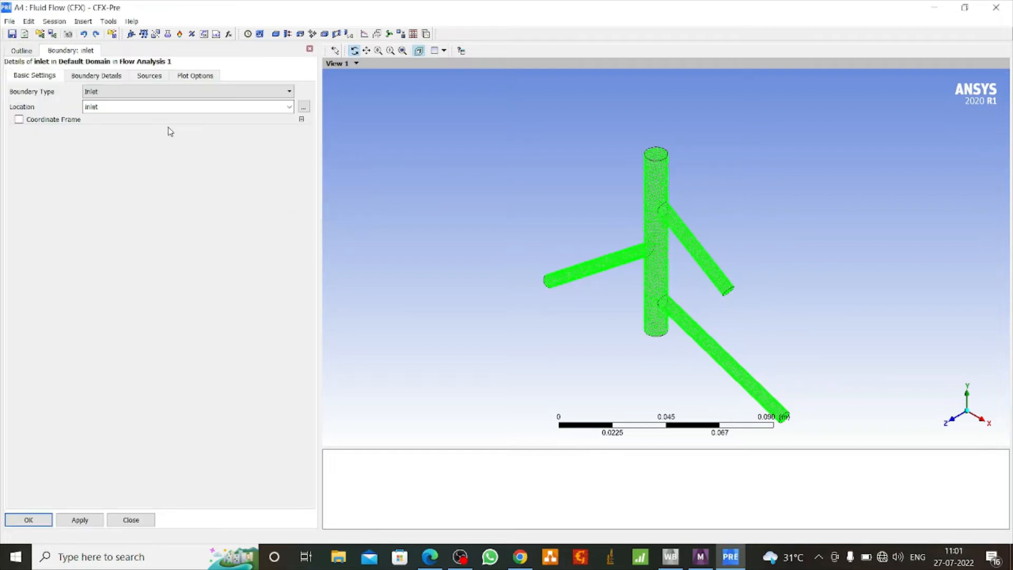
Set the inlet boundary's normal speed to 8 m s^-1 and accept the boundary
left_click(106, 79)
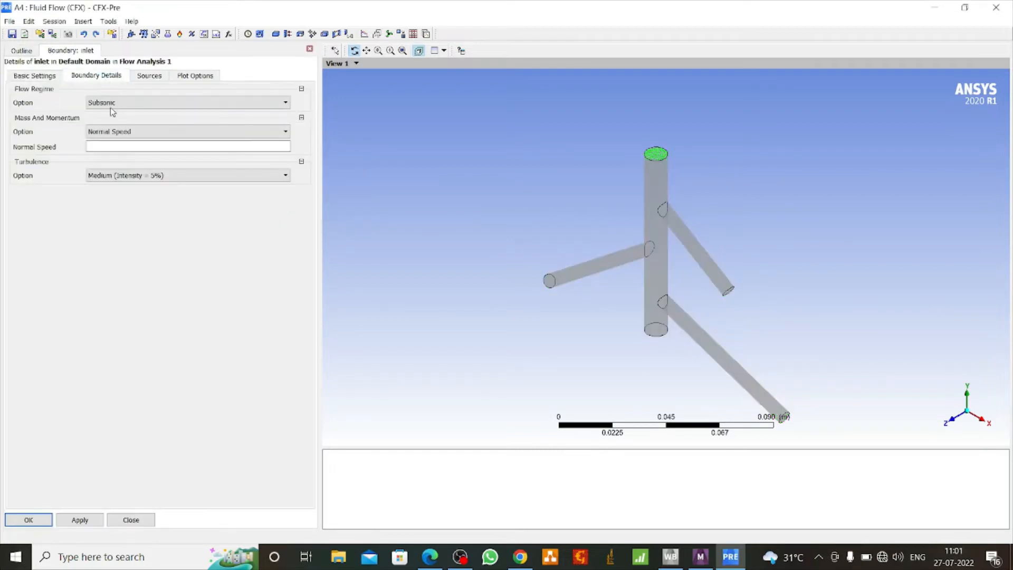
left_click(118, 148)
type("8")
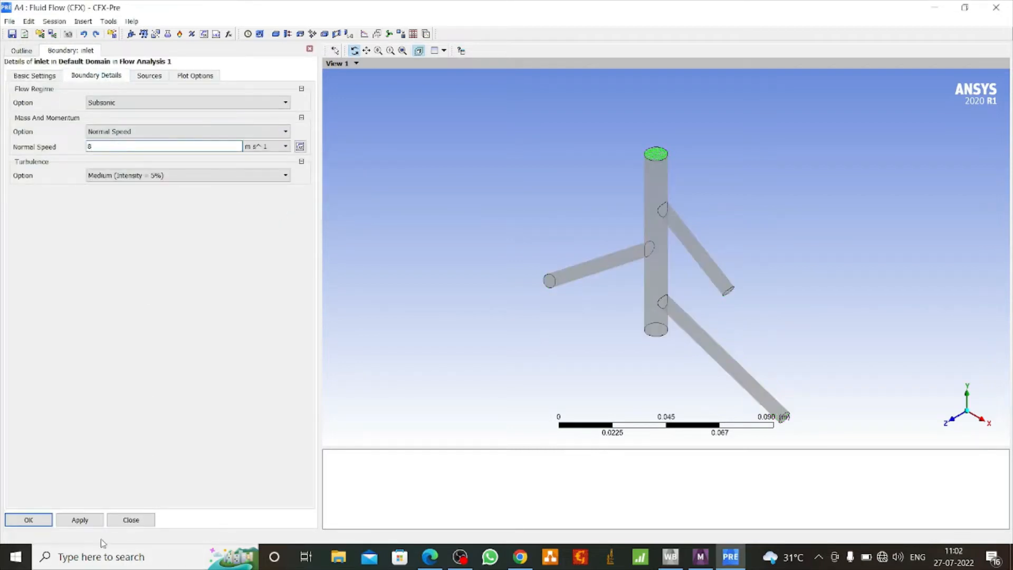
left_click(55, 519)
left_click(44, 521)
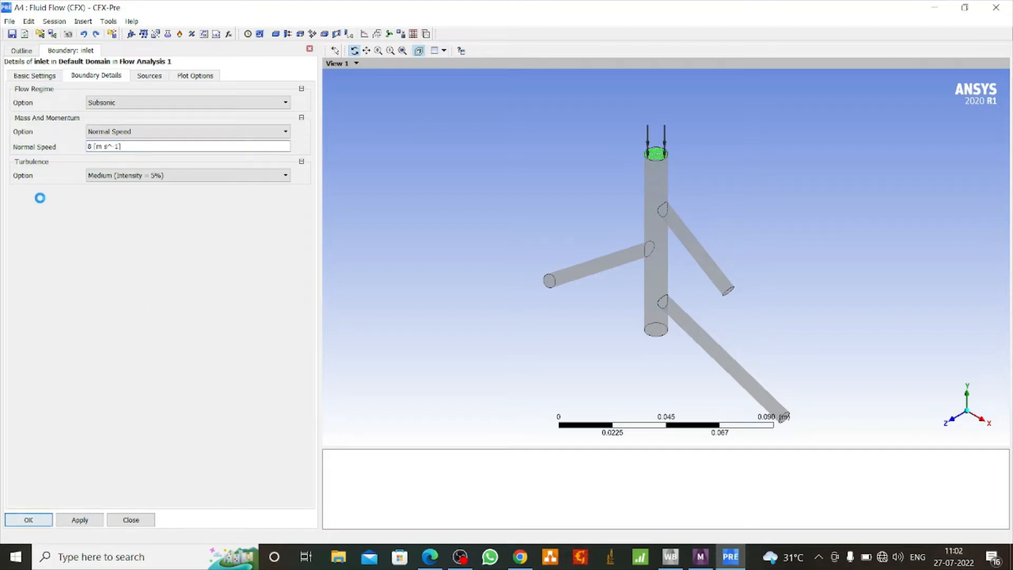
Insert a boundary named "outlet1" in the Default Domain
right_click(112, 118)
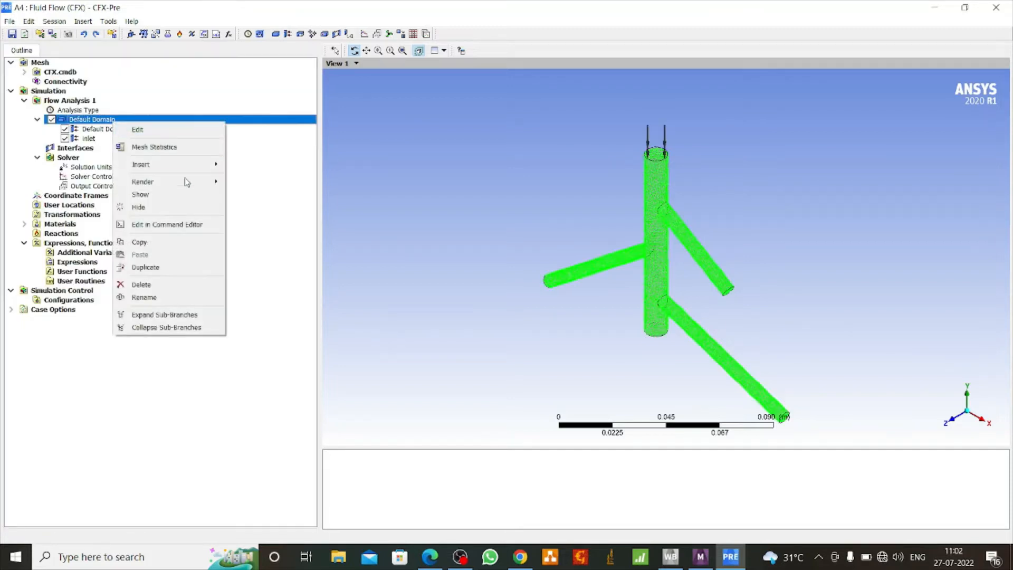
mouse_move(200, 165)
left_click(254, 167)
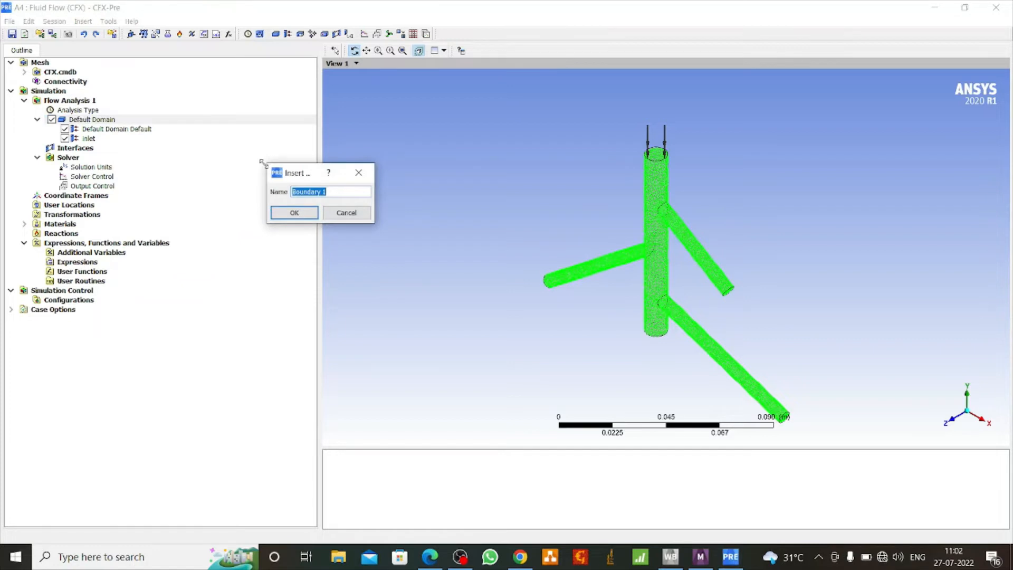
type("outlet1")
left_click(294, 212)
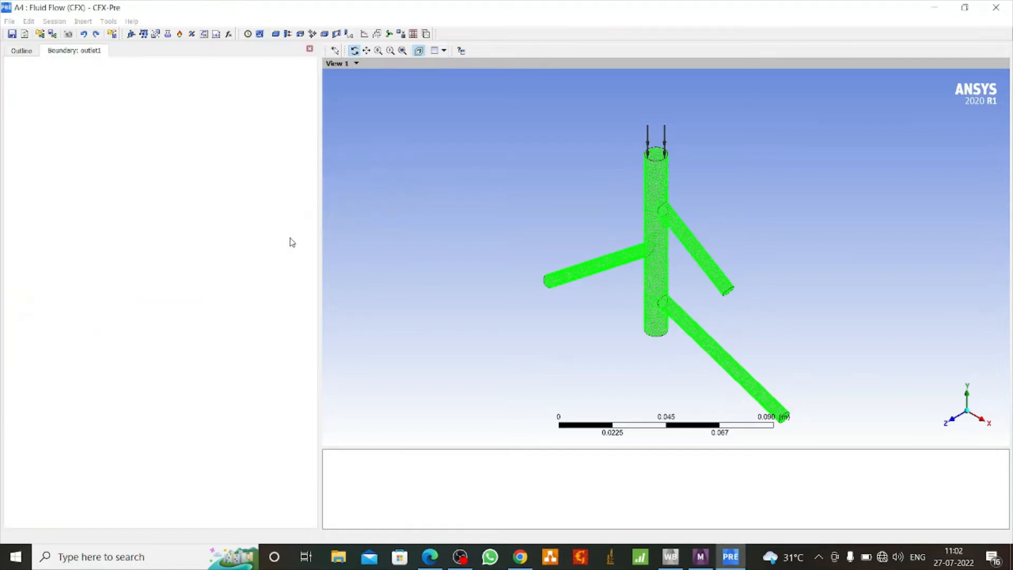
Set the relative pressure of the outlet1 boundary to 6 Pa and accept the boundary
left_click(117, 76)
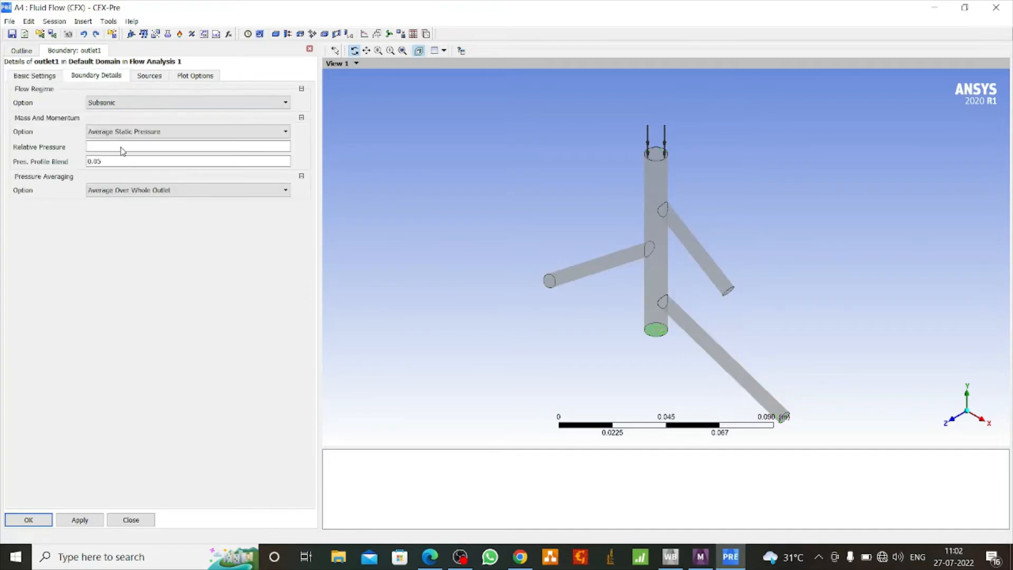
left_click(122, 148)
type("6")
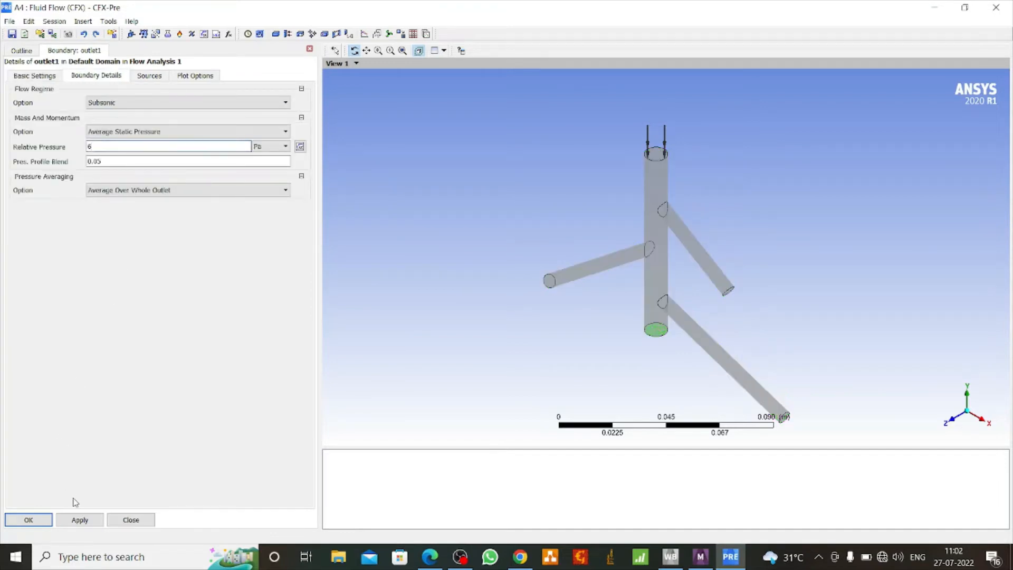
left_click(79, 519)
left_click(29, 520)
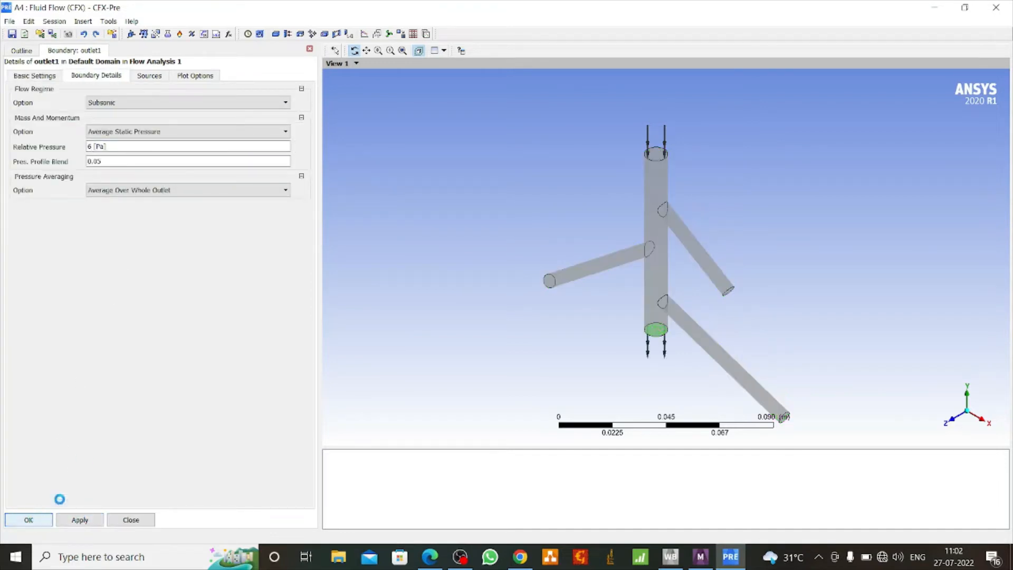
Insert a boundary named "outlet2" in the Default Domain
right_click(116, 120)
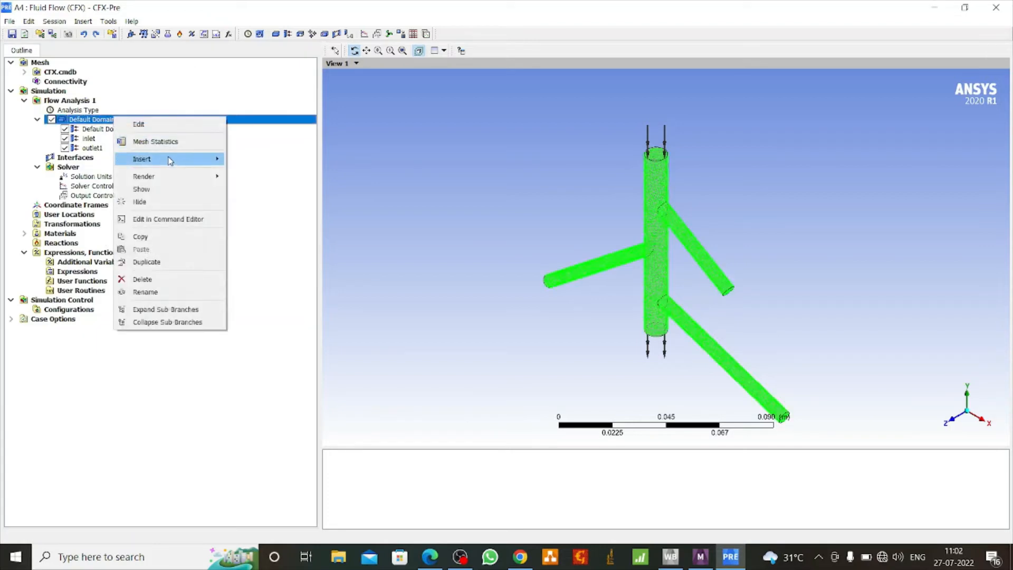
mouse_move(175, 159)
left_click(256, 164)
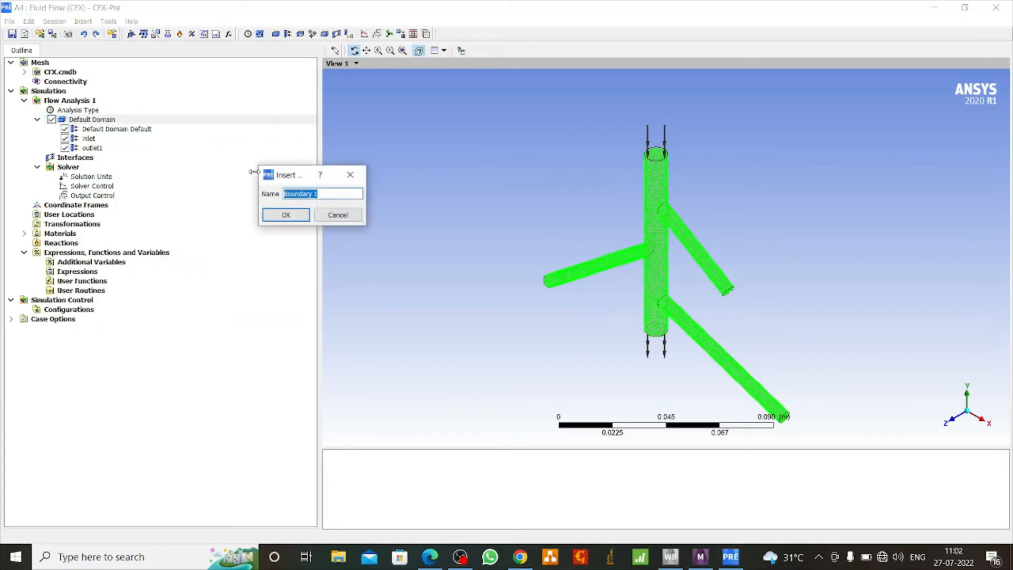
type("outlet2")
left_click(287, 215)
Set the relative pressure of the outlet2 boundary to 0 Pa and accept the boundary
left_click(115, 77)
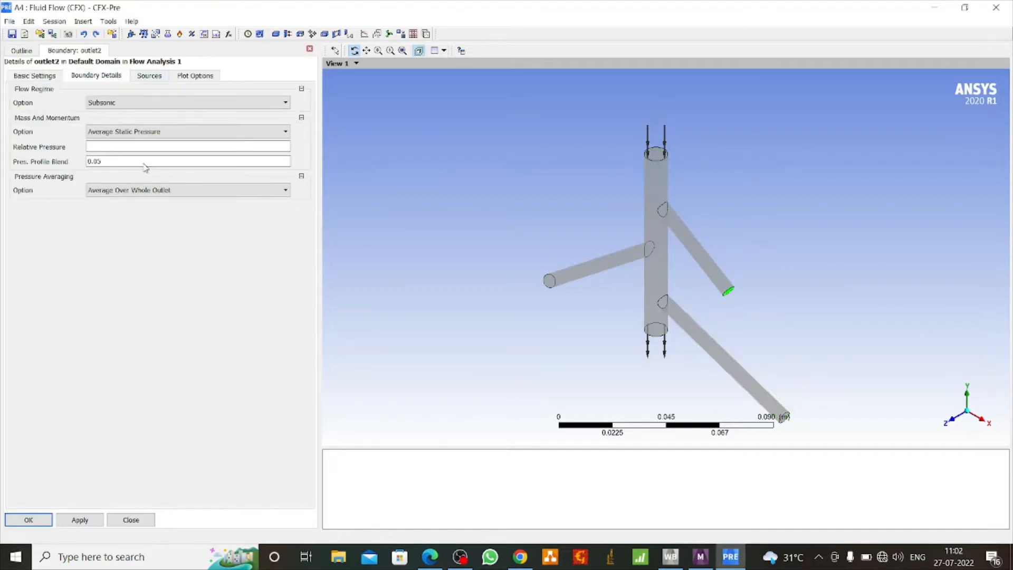
left_click(137, 148)
type("0")
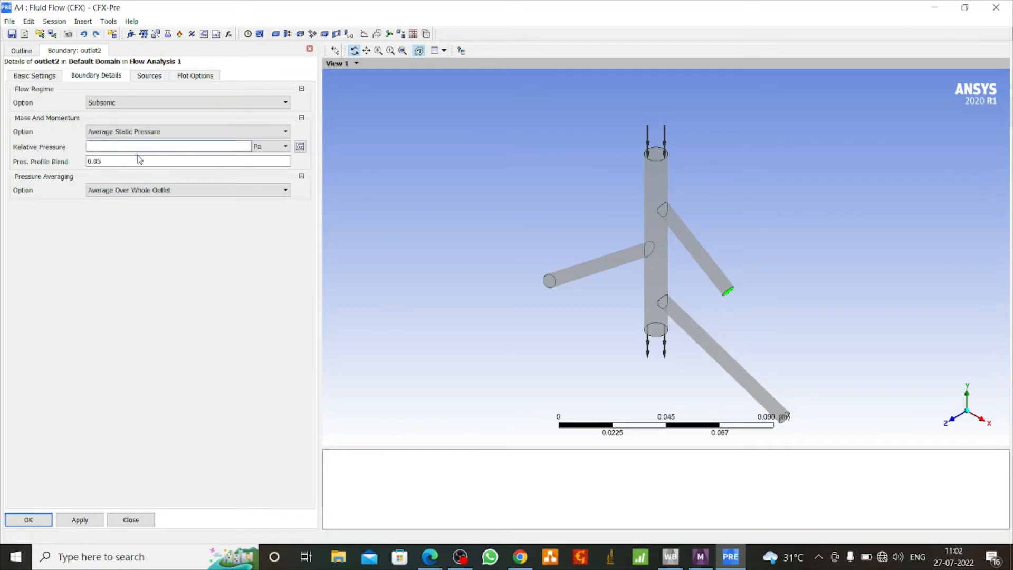
left_click(80, 520)
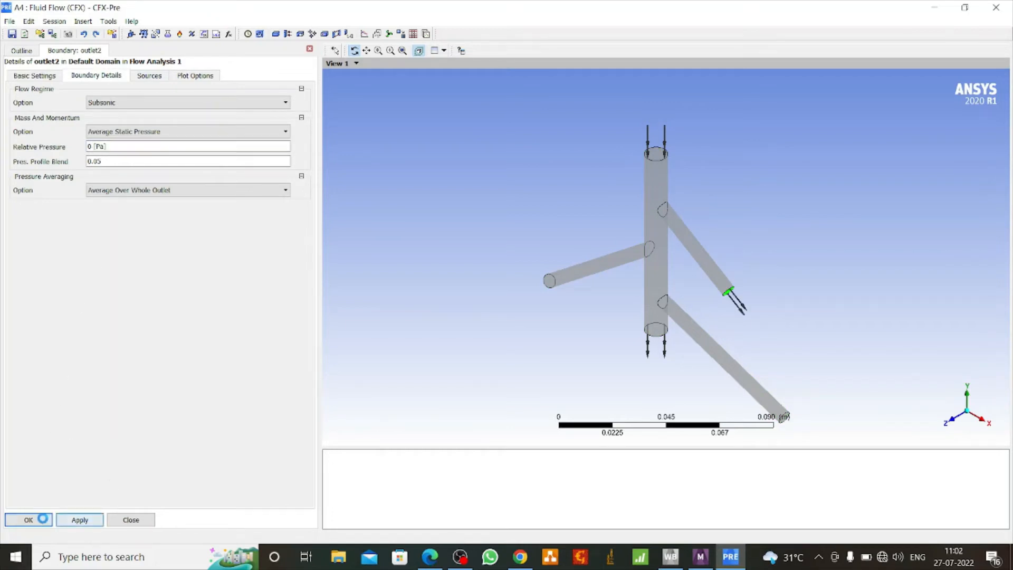
left_click(40, 519)
Insert a boundary named "outlet3" in the Default Domain
right_click(127, 119)
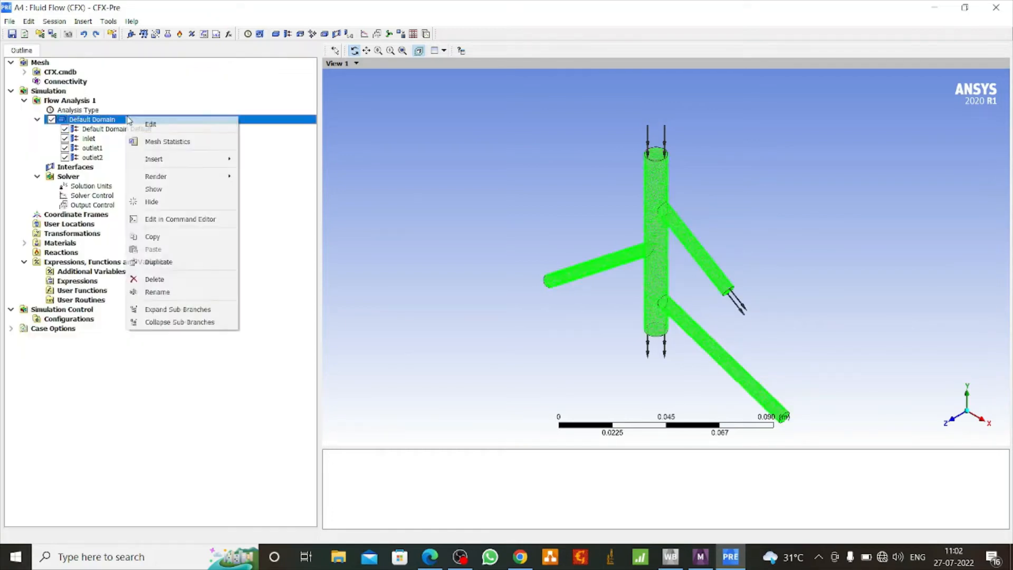
mouse_move(201, 162)
left_click(266, 160)
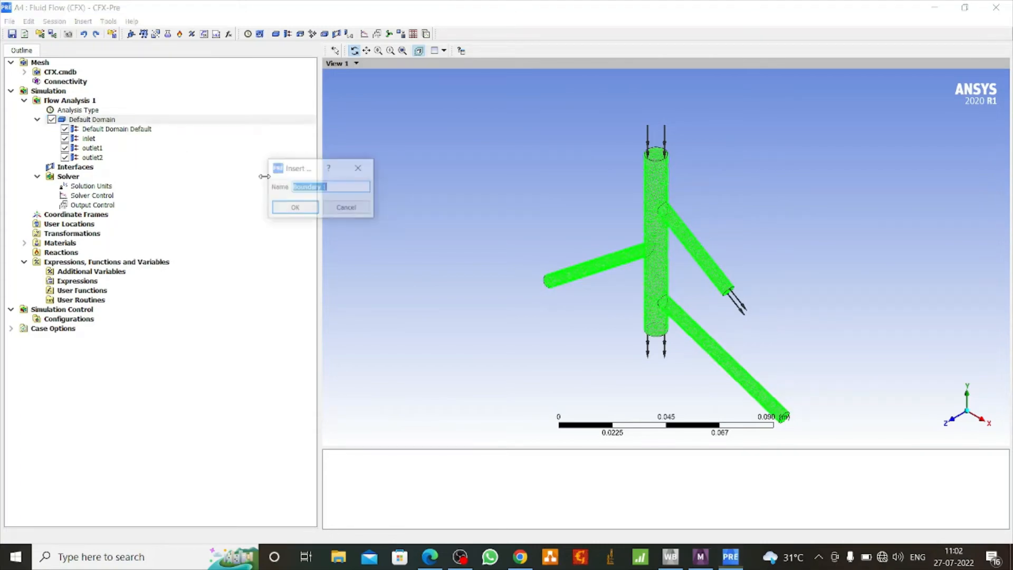
type("outlet3")
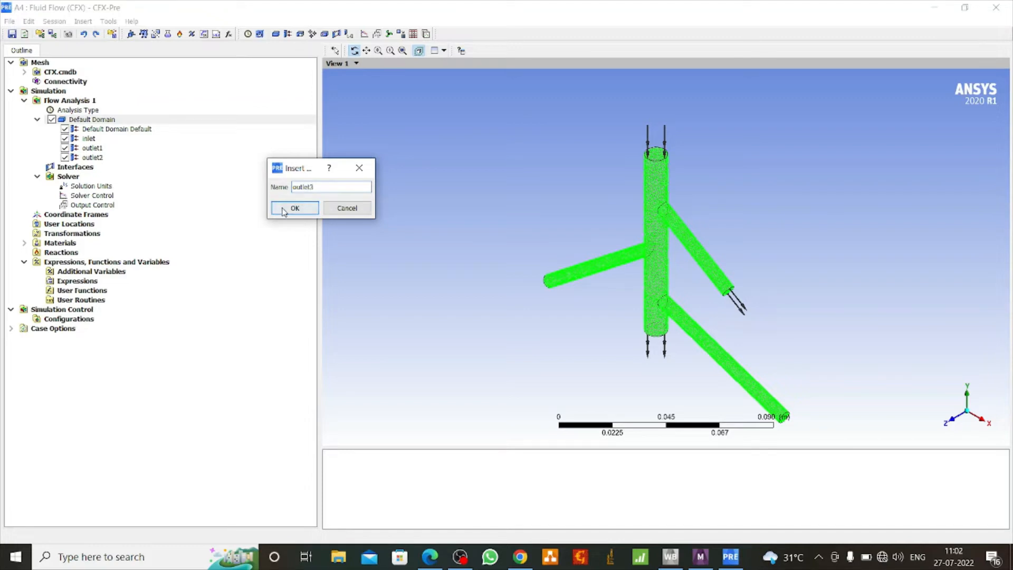
left_click(285, 207)
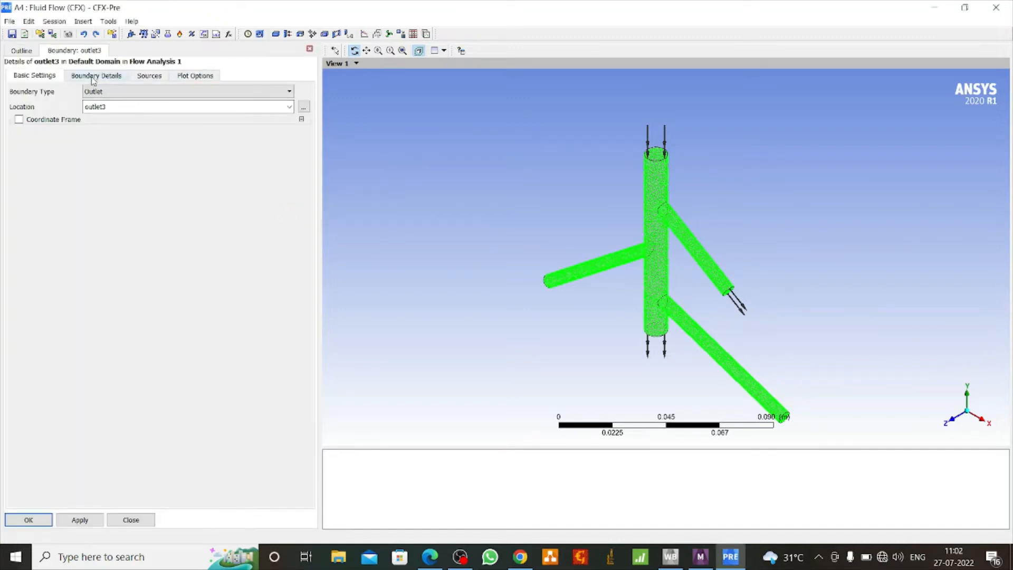
Set the relative pressure of the outlet3 boundary to 0 Pa and accept the boundary
left_click(95, 76)
left_click(121, 146)
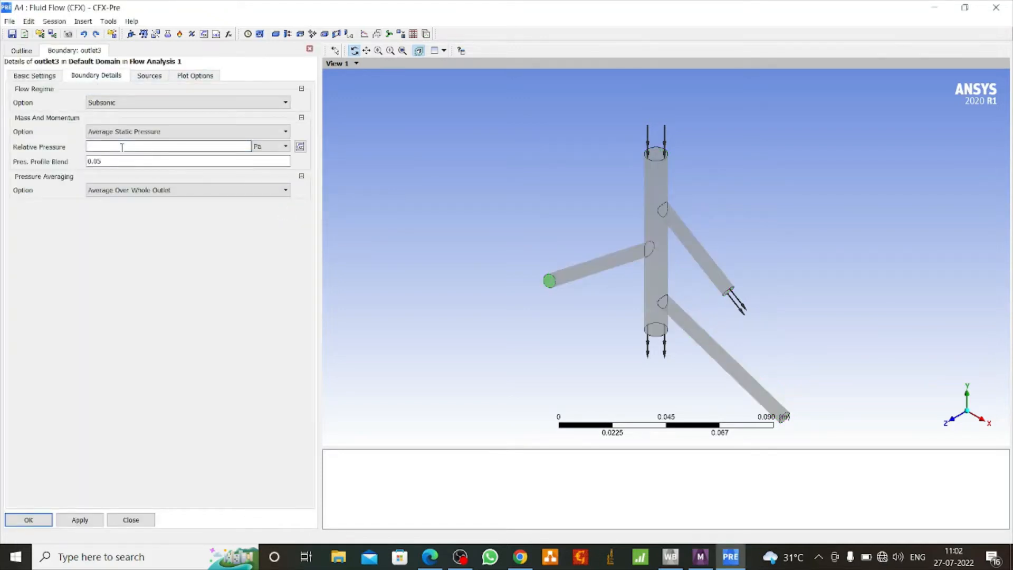
type("0")
left_click(80, 520)
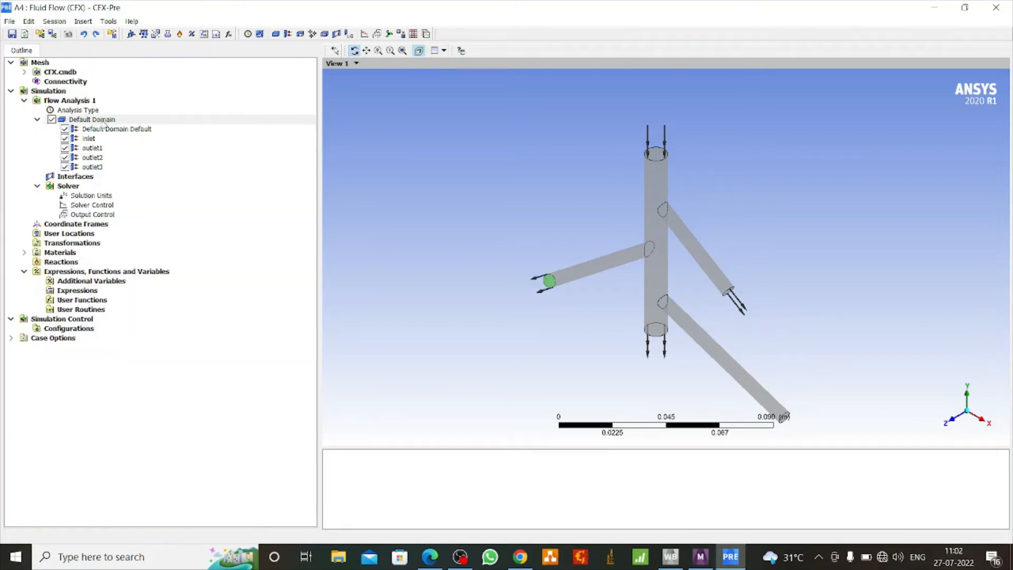
Insert a boundary named "outlet4" in the Default Domain
right_click(104, 121)
mouse_move(181, 167)
left_click(237, 168)
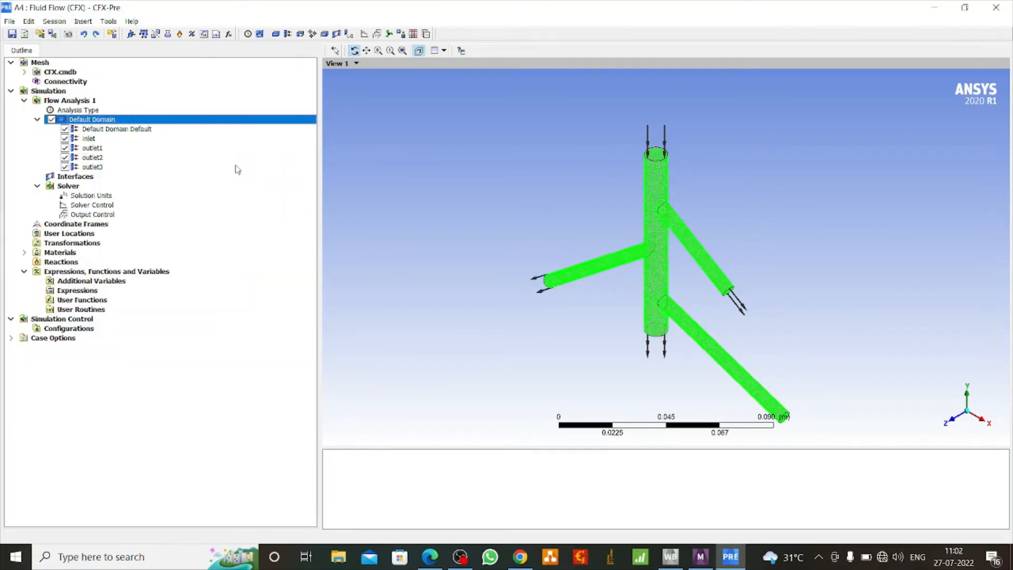
type("c")
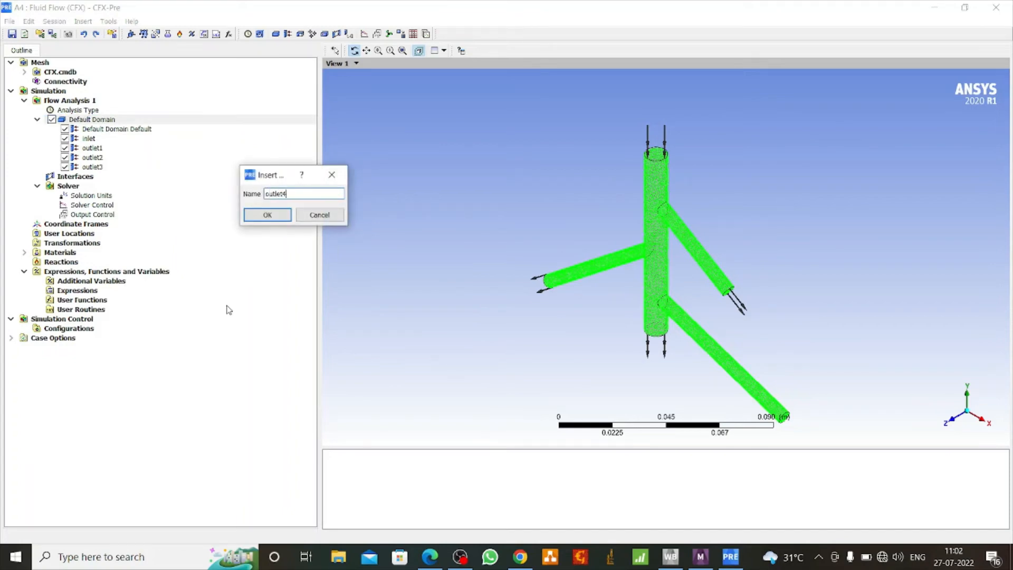
left_click(266, 215)
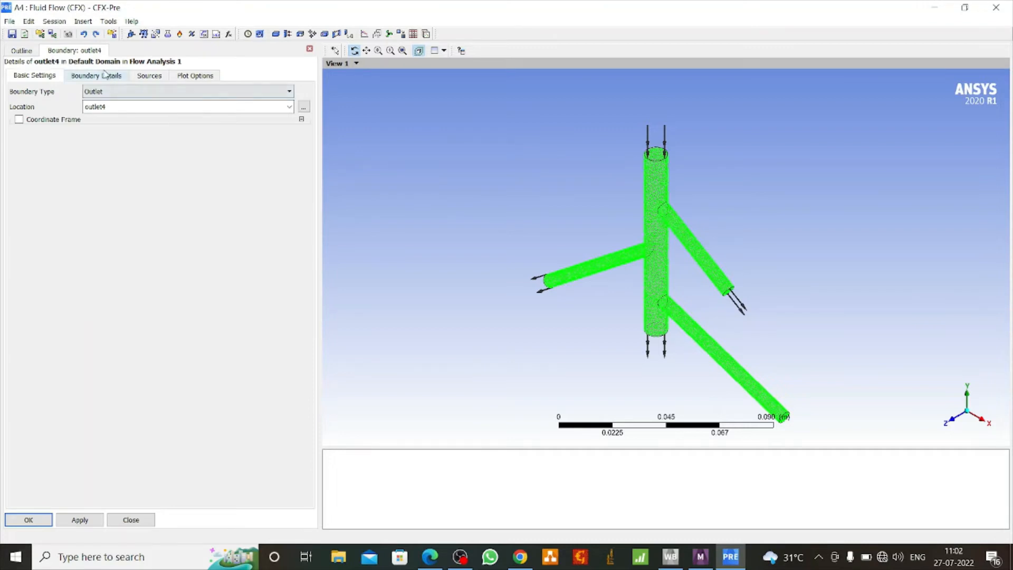
Set the relative pressure of the outlet4 boundary to 0 Pa and accept the boundary
left_click(106, 75)
left_click(107, 146)
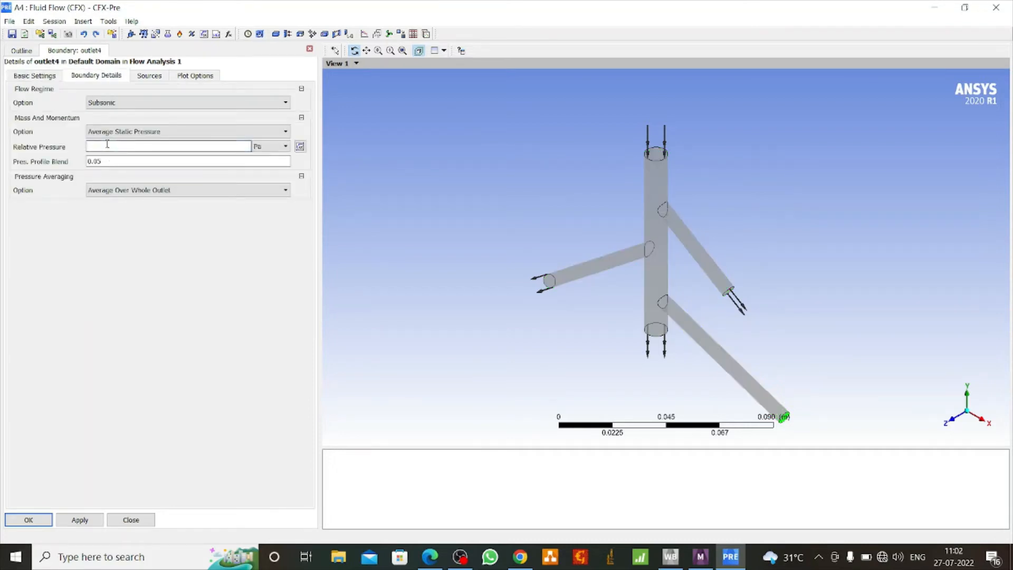
left_click(80, 520)
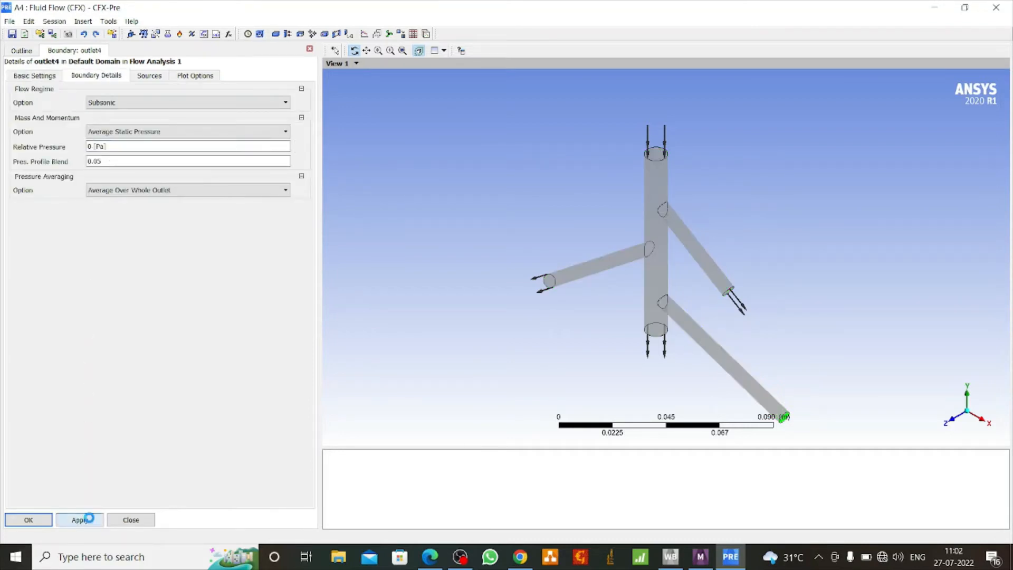
left_click(30, 519)
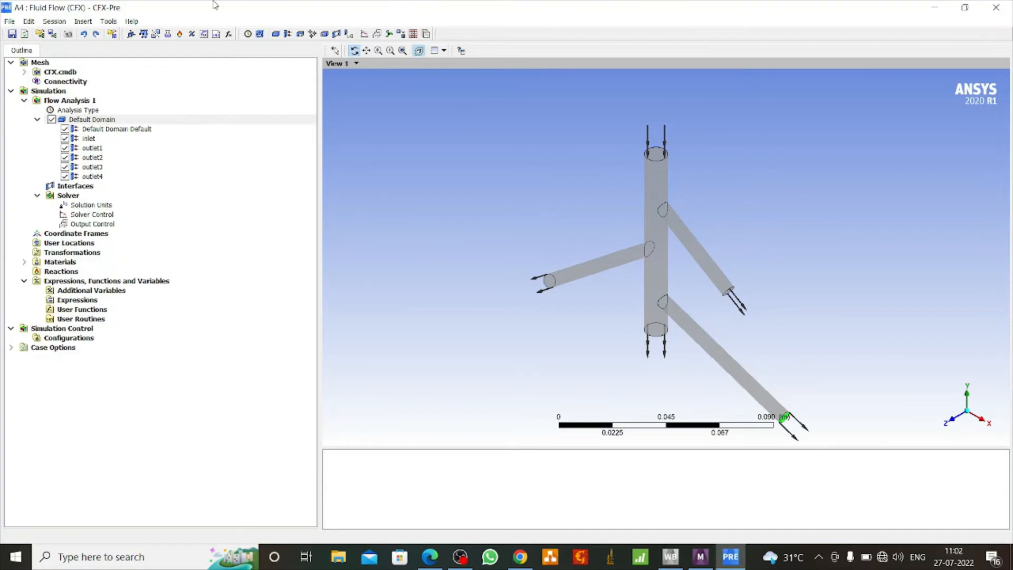
Insert a boundary named "wall" in the Default Domain
right_click(107, 121)
mouse_move(173, 159)
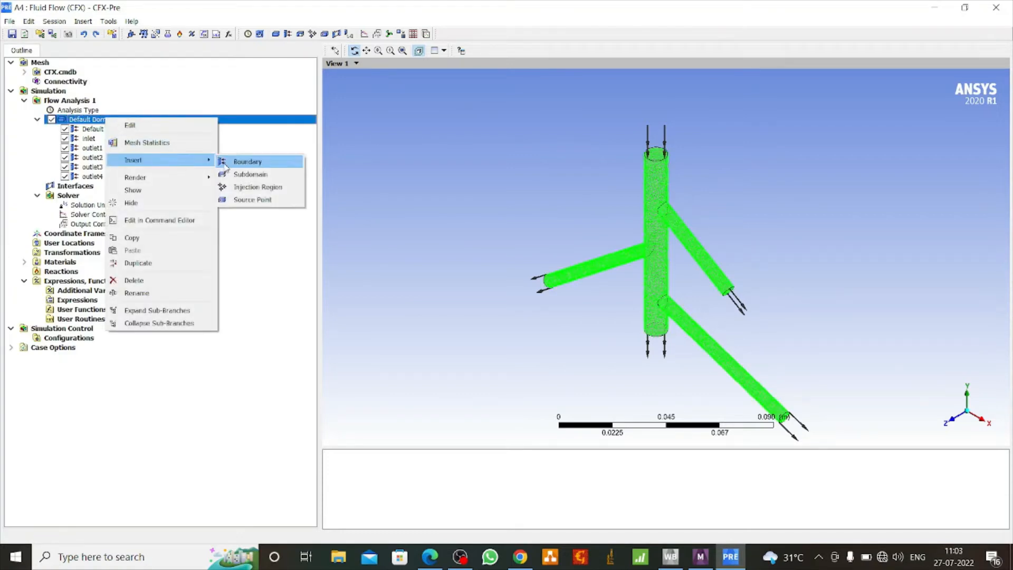
left_click(240, 160)
type("we")
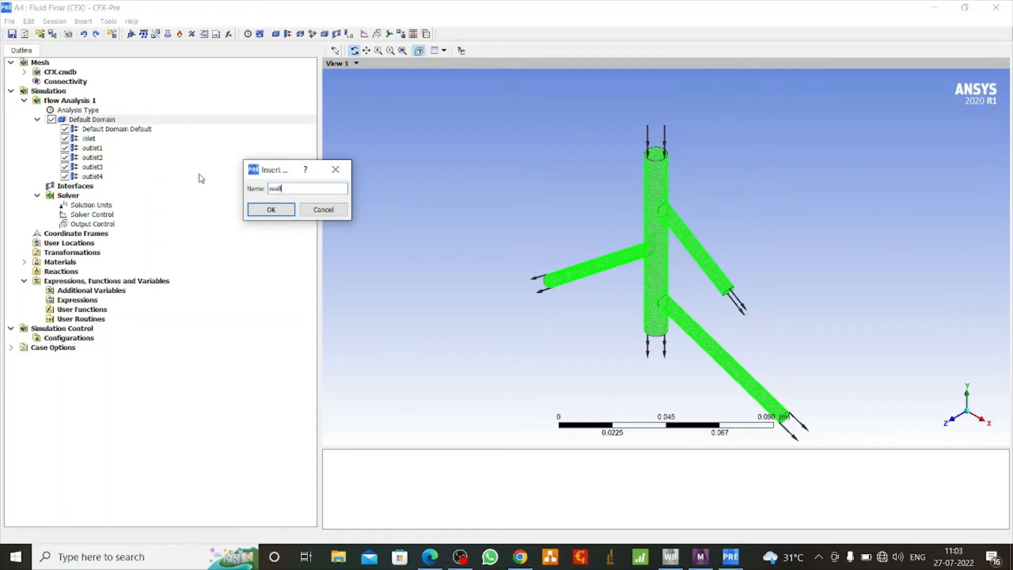
left_click(273, 210)
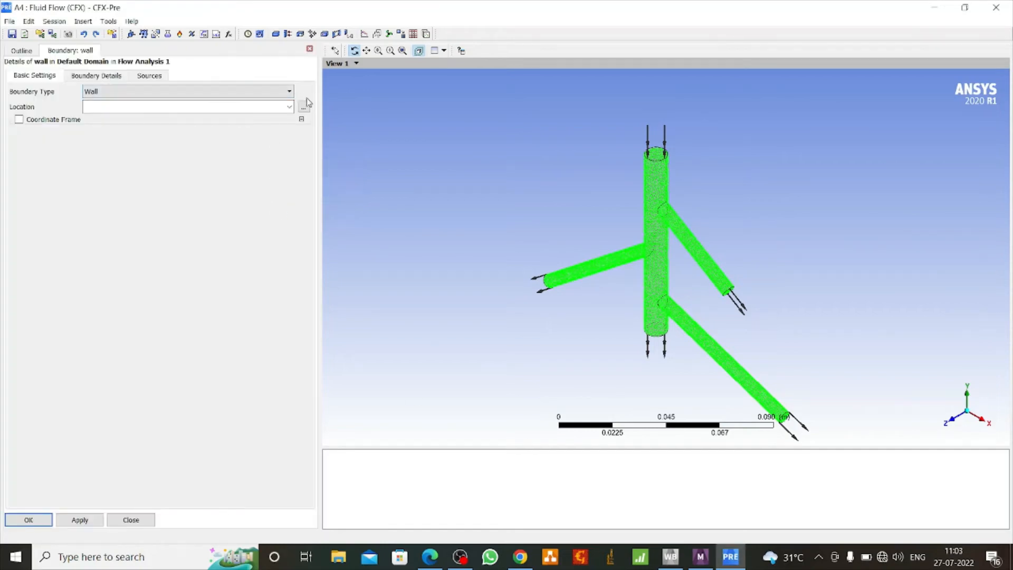
Assign the regions F13.12, F16.12, F18.12 and F20.12 as the location of the wall boundary
left_click(304, 106)
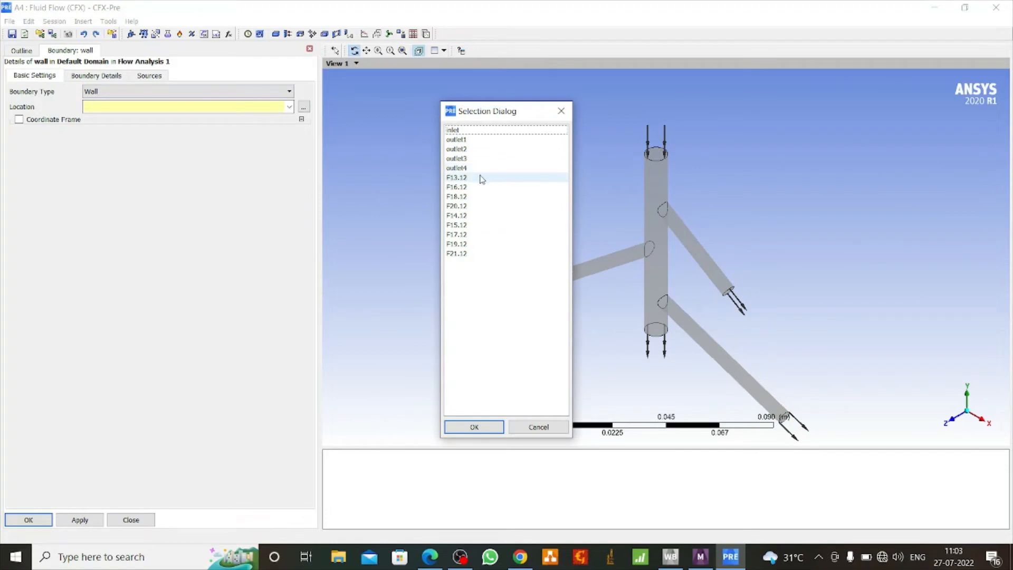
left_click(482, 179)
left_click(478, 187, "ctrl")
left_click(475, 196, "ctrl")
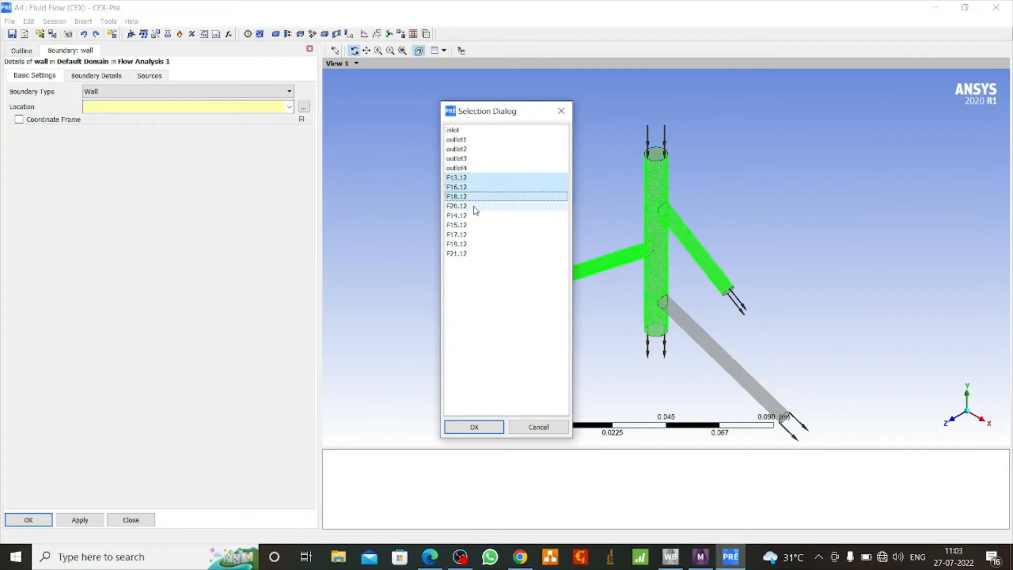
left_click(475, 207, "ctrl")
left_click(475, 427)
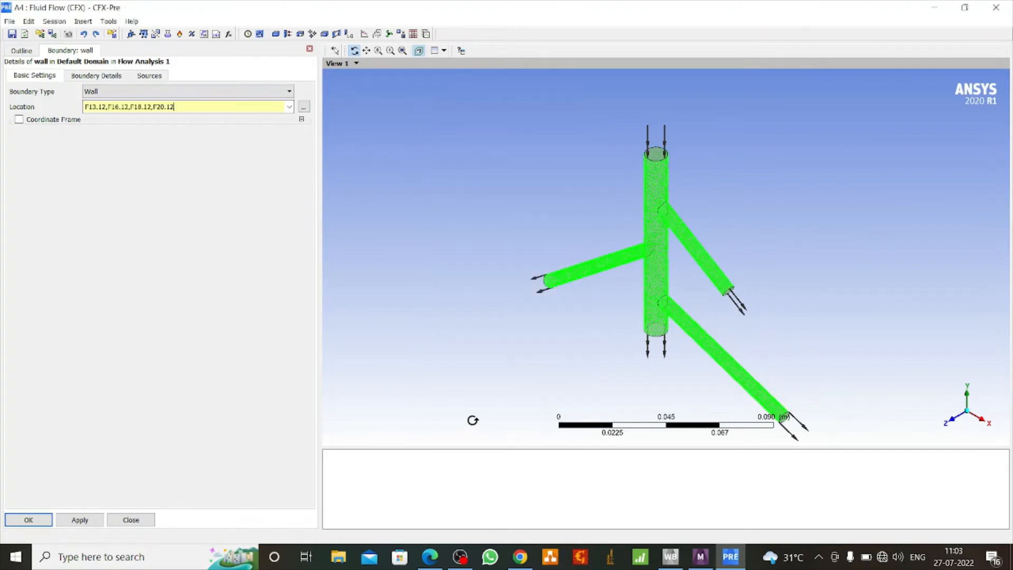
Check the wall boundary's details, keeping No Slip Wall and Smooth Wall, and accept the boundary
left_click(99, 76)
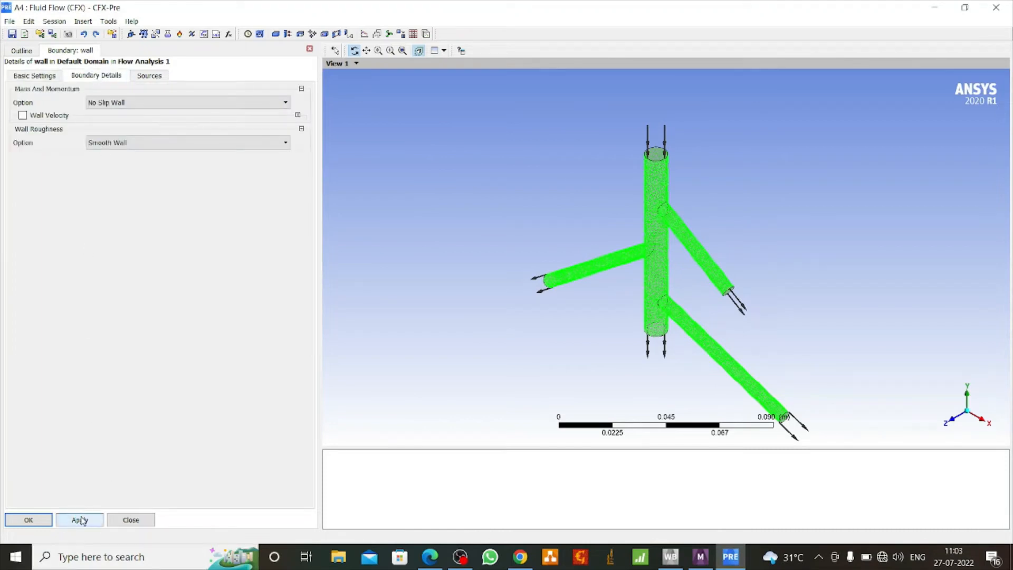
left_click(30, 519)
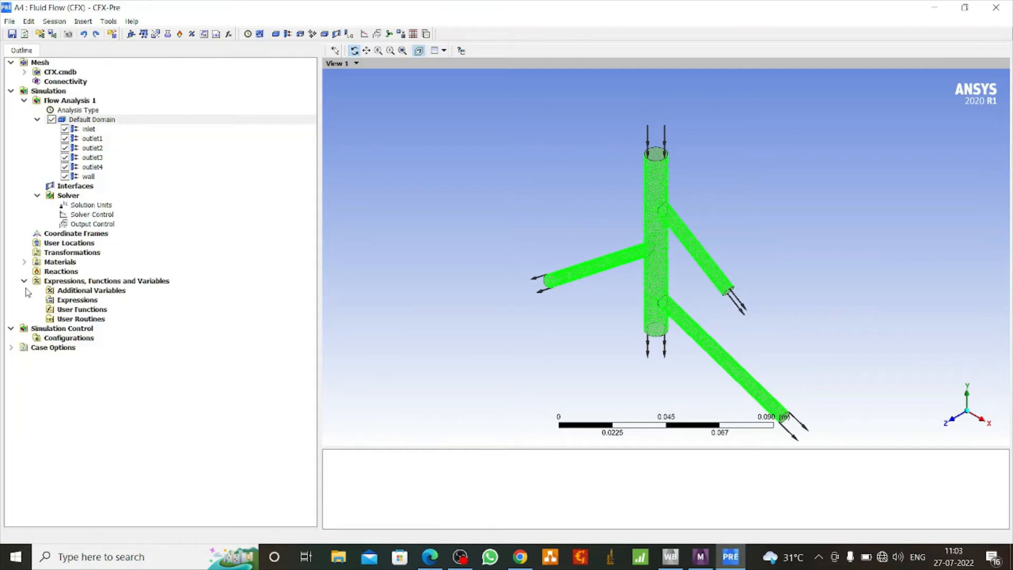
Review the thermodynamic and buoyancy properties of the Water material and close its details
left_click(24, 262)
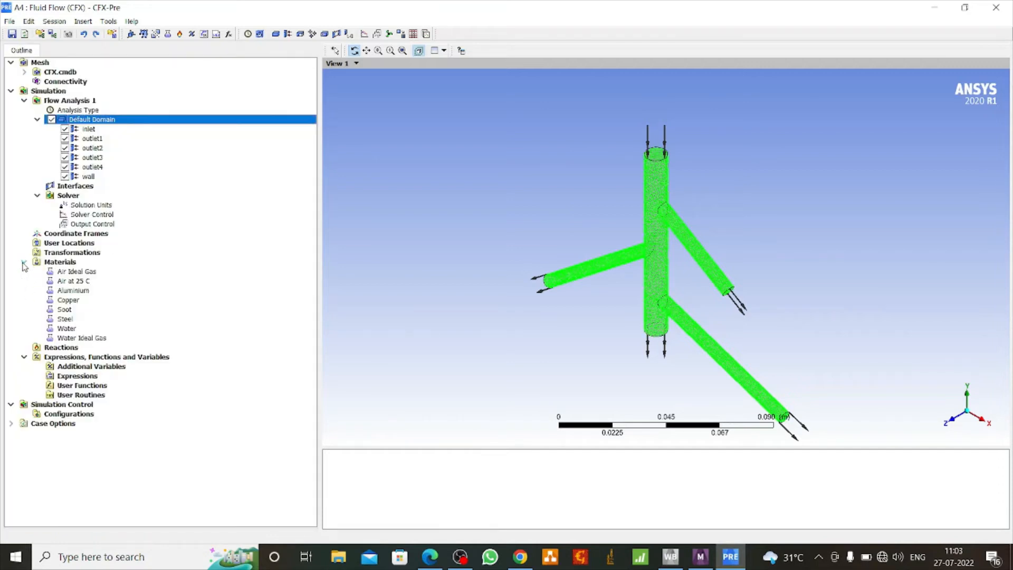
double_click(66, 328)
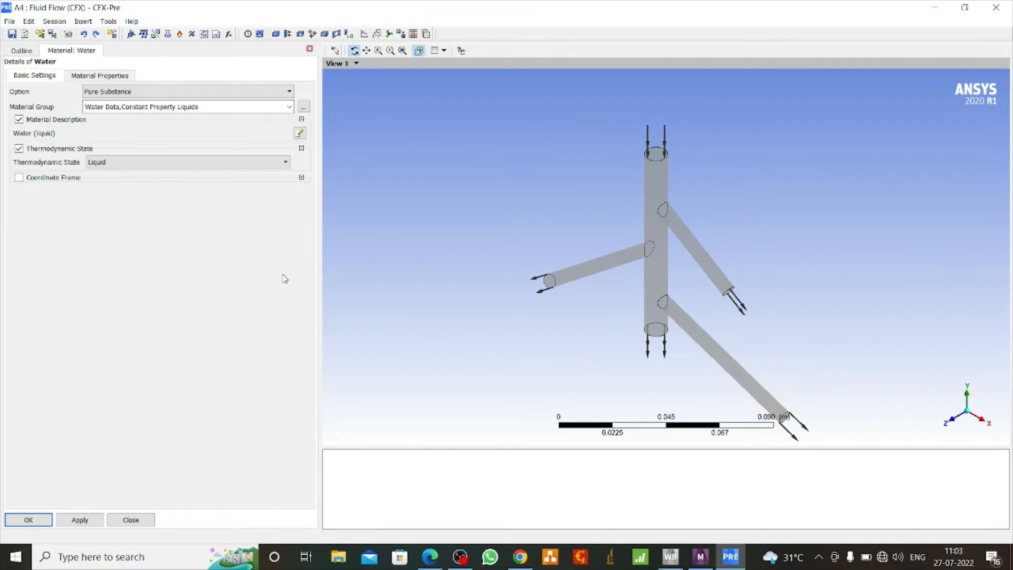
left_click(79, 77)
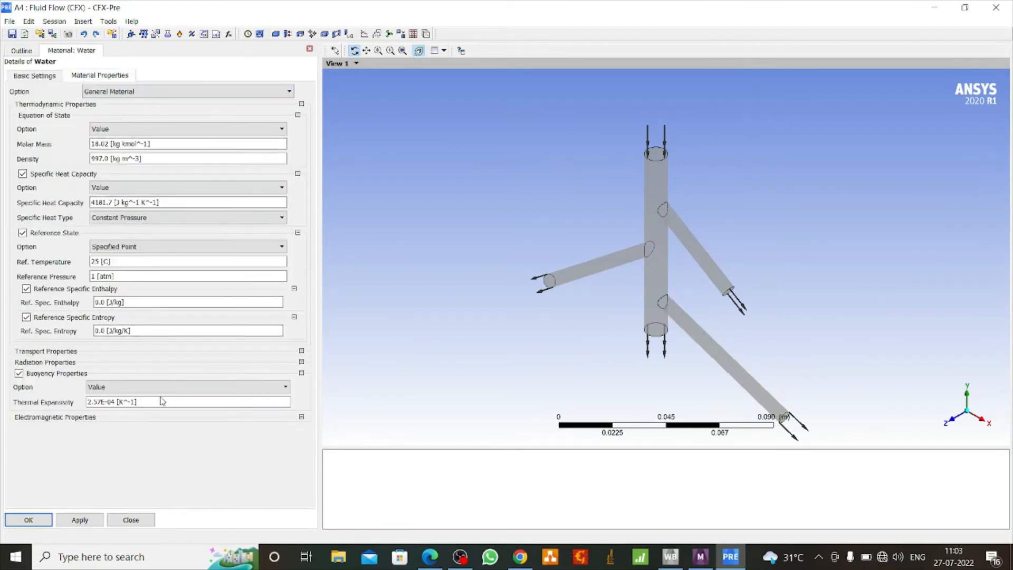
left_click_drag(545, 336, 588, 357)
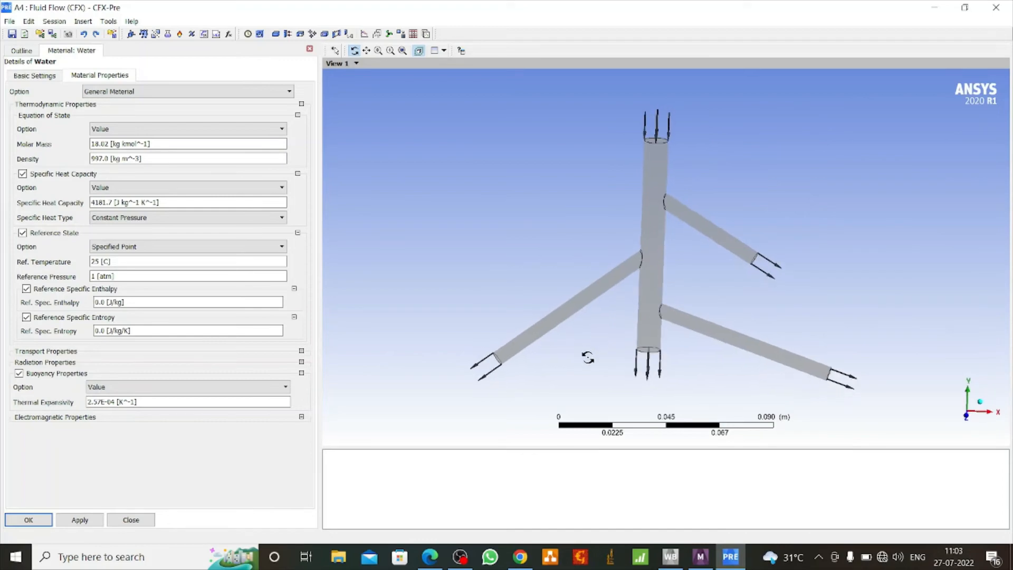
left_click(27, 521)
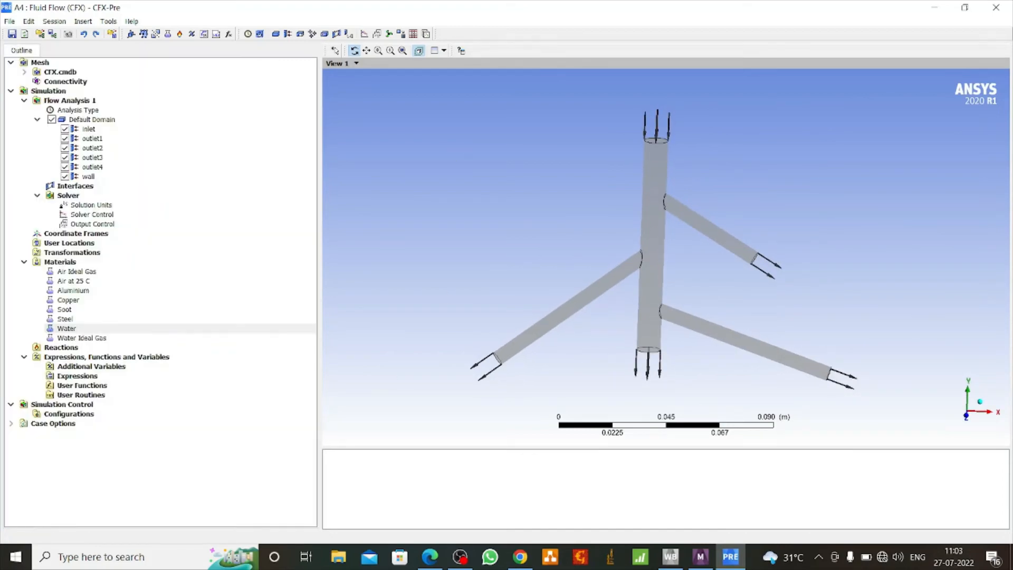
Switch to Workbench, open the Solution of the Fluid Flow (CFX) system, and run the solver in Serial mode to completion
left_click(670, 557)
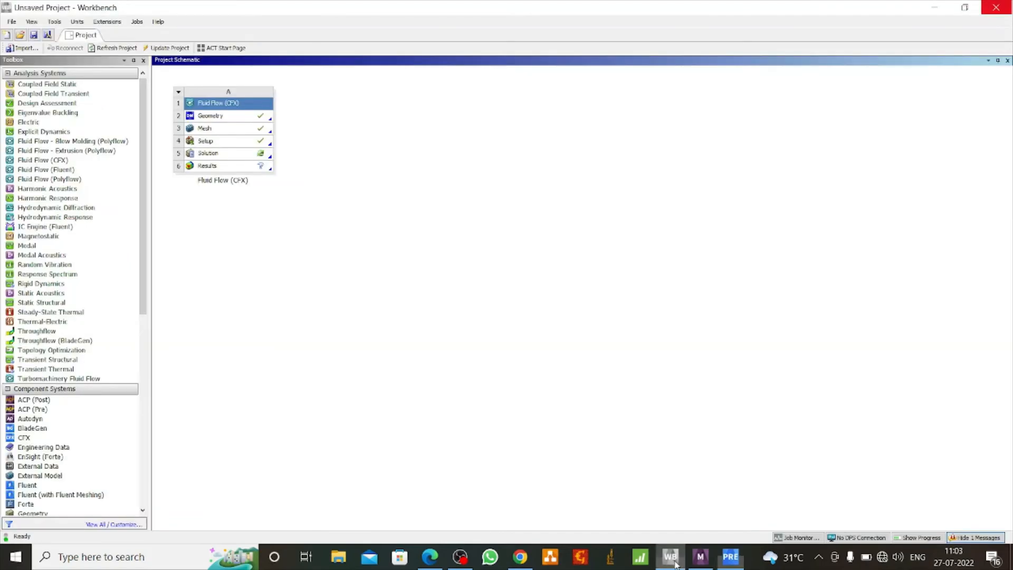
right_click(251, 155)
left_click(314, 158)
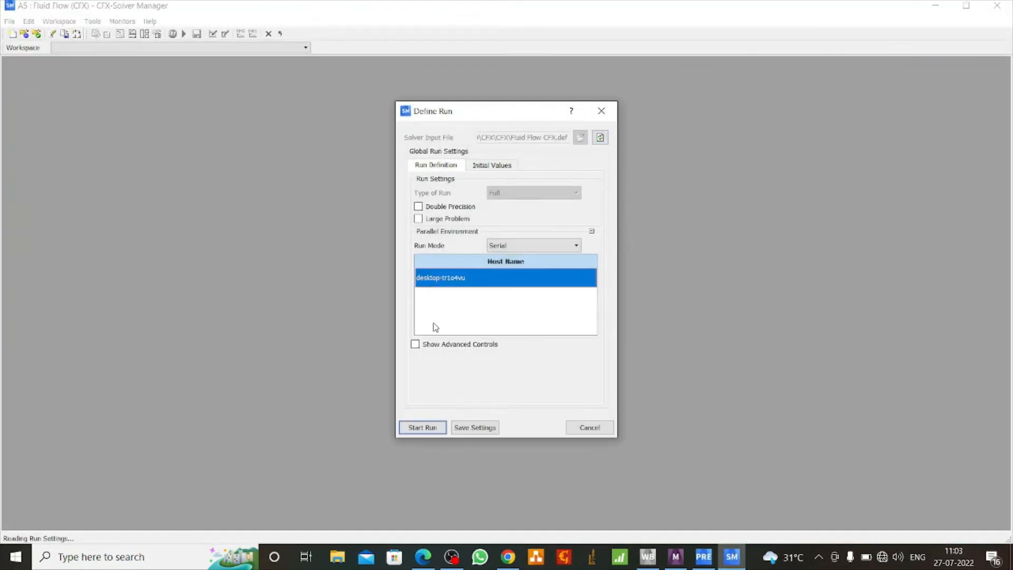
left_click(419, 430)
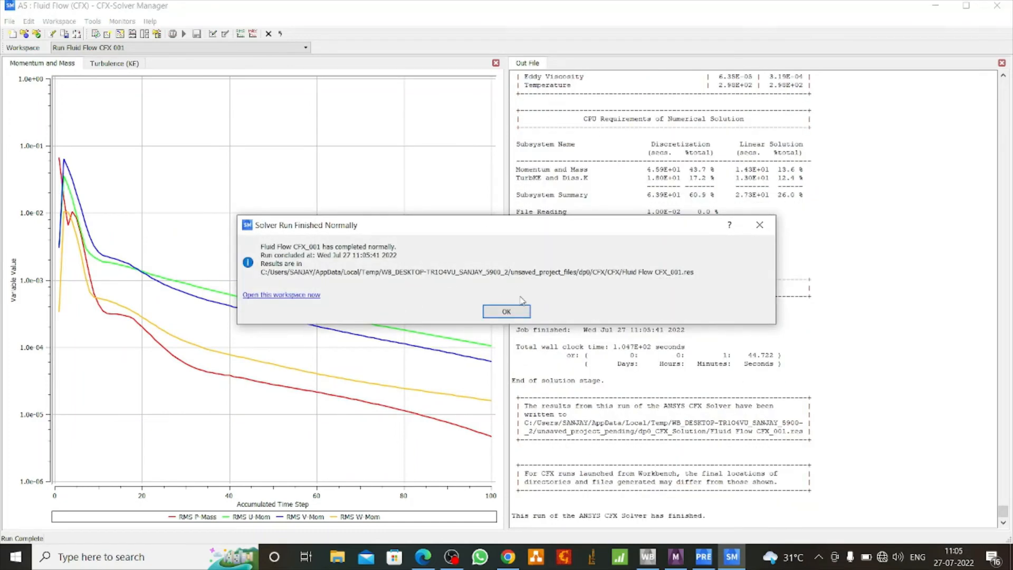
left_click(505, 314)
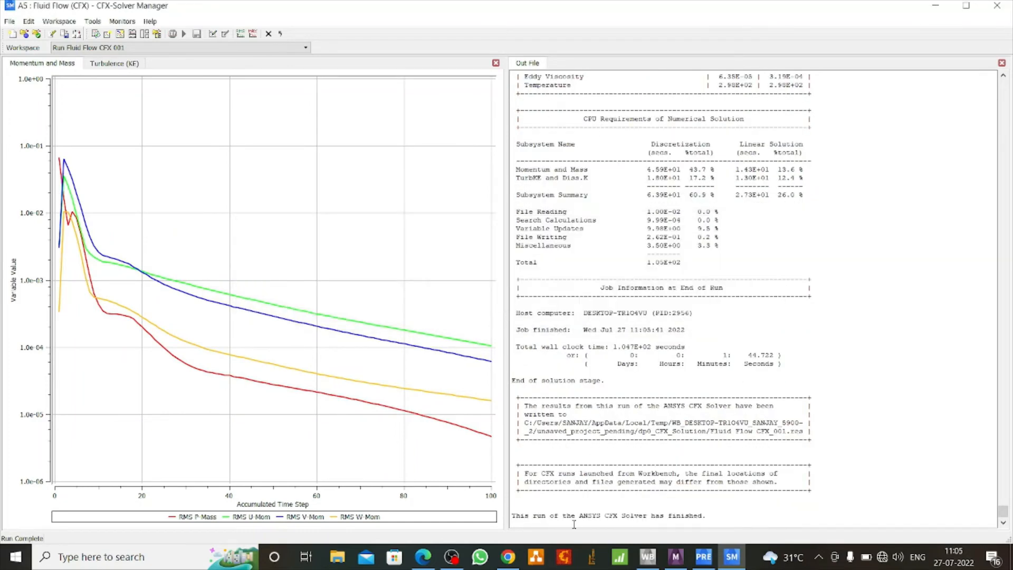
Switch to Workbench and open the Results of the Fluid Flow (CFX) system in CFD-Post
left_click(656, 565)
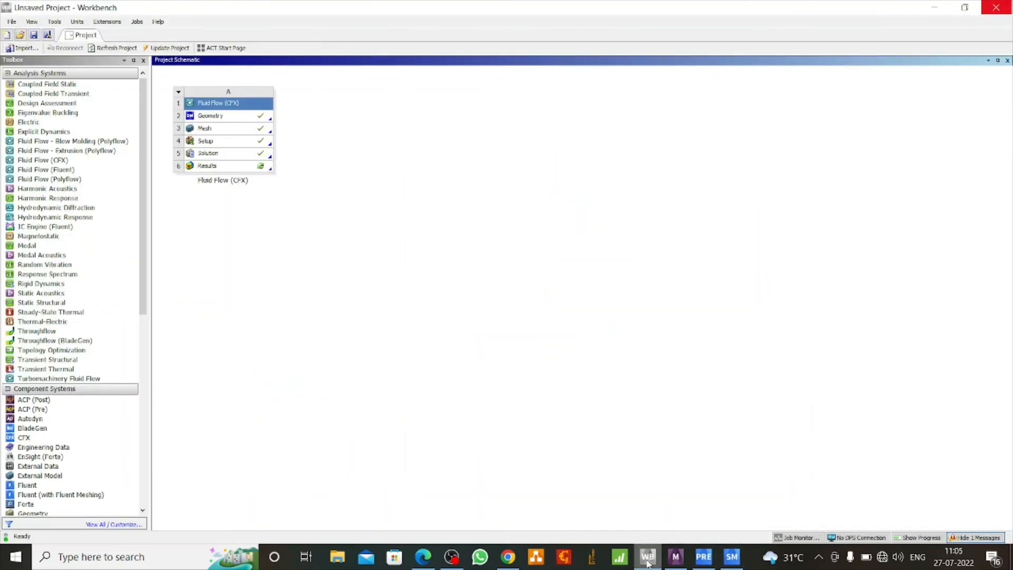
right_click(238, 166)
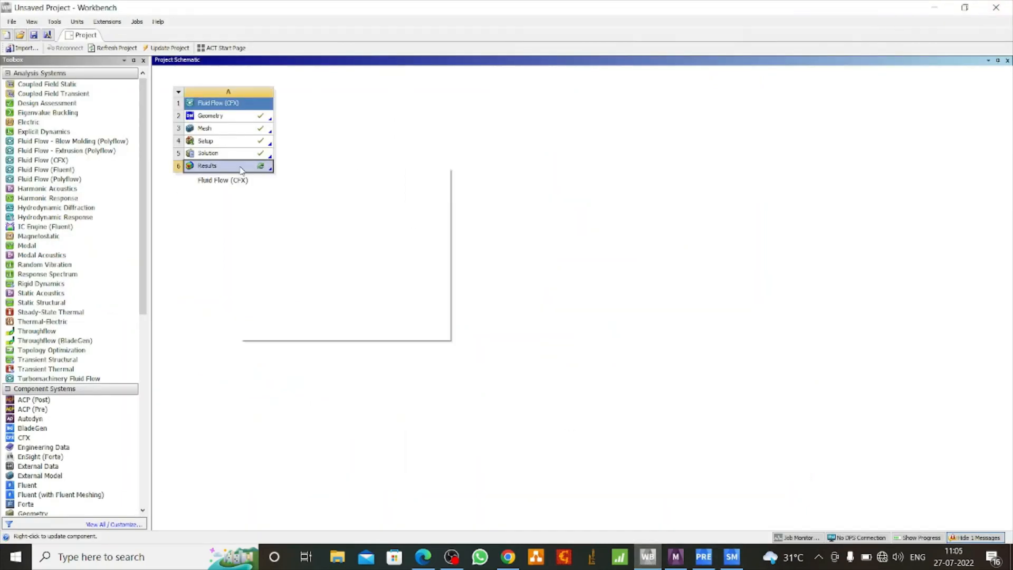
left_click(296, 173)
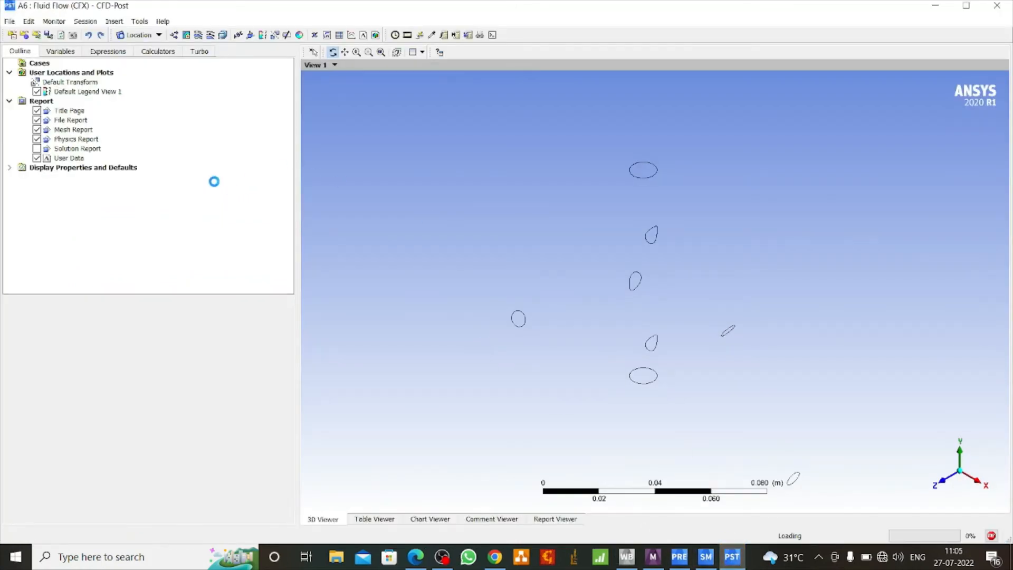
Make the inlet, outlet1, outlet2, outlet3 and outlet4 boundaries of the Default Domain visible
left_click(63, 91)
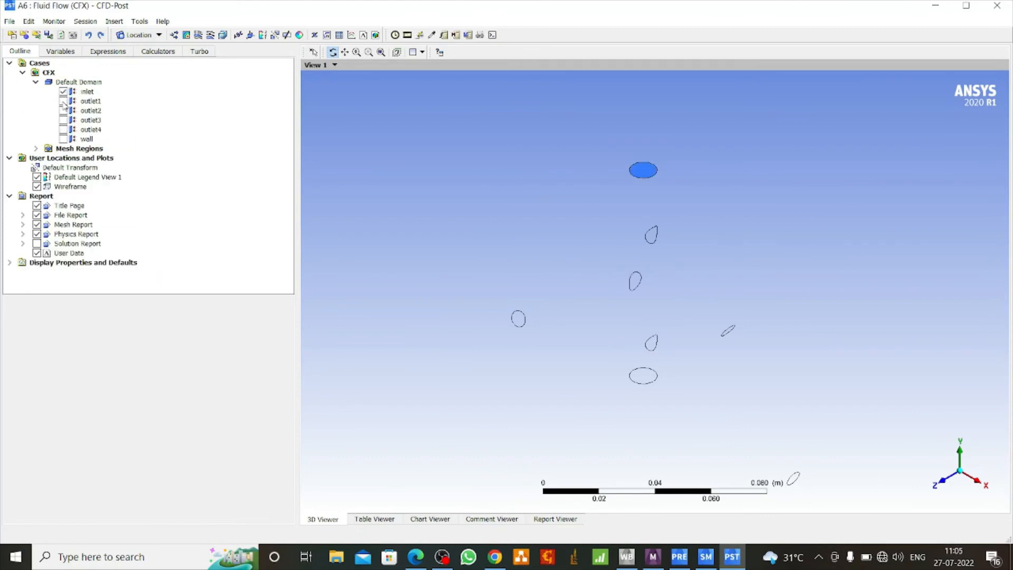
left_click(63, 101)
left_click(63, 111)
left_click(63, 120)
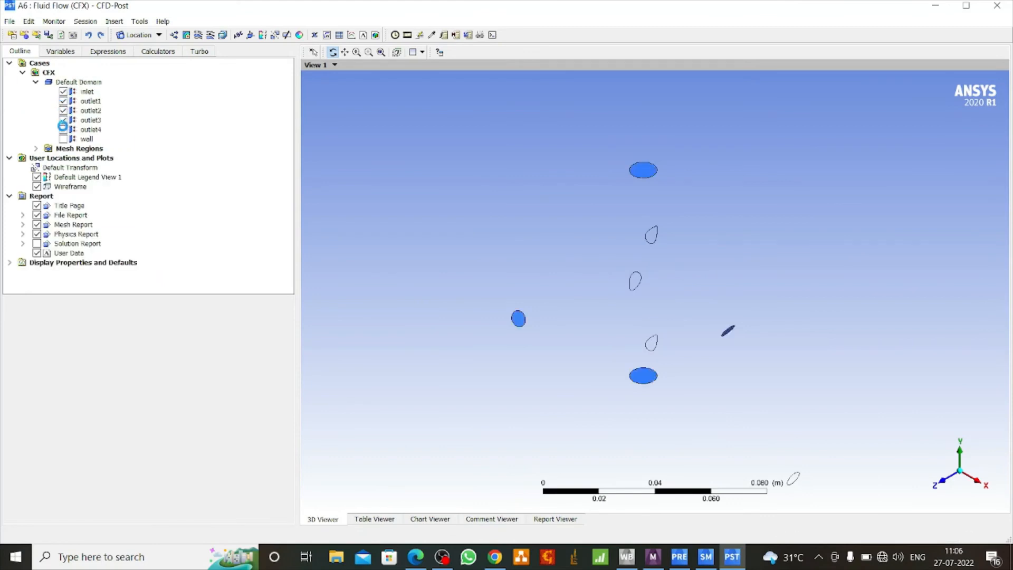
left_click(63, 129)
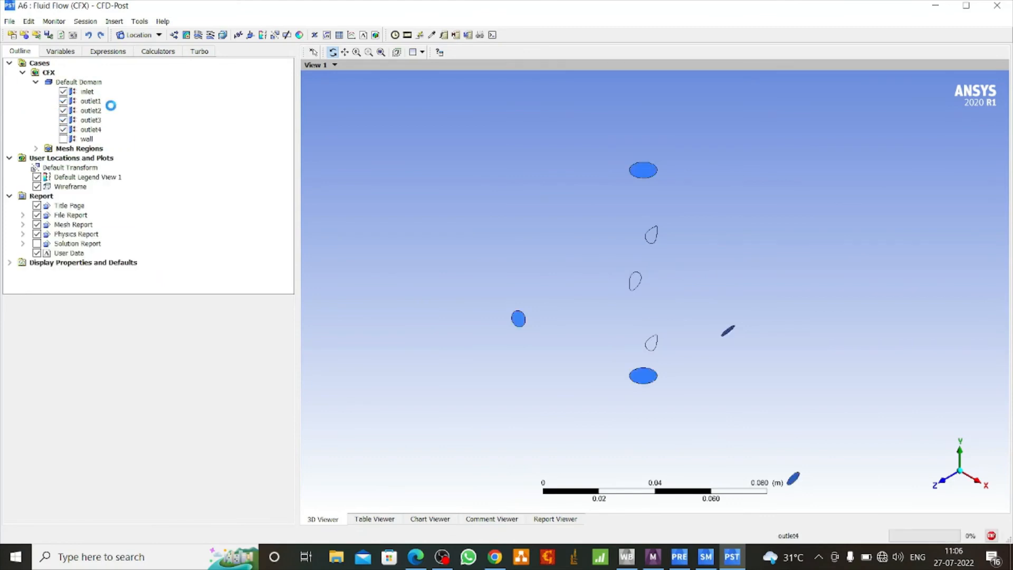
Create the velocity streamline plot Streamline 1 starting from the inlet with 500 equally spaced points
left_click(199, 36)
left_click(235, 90)
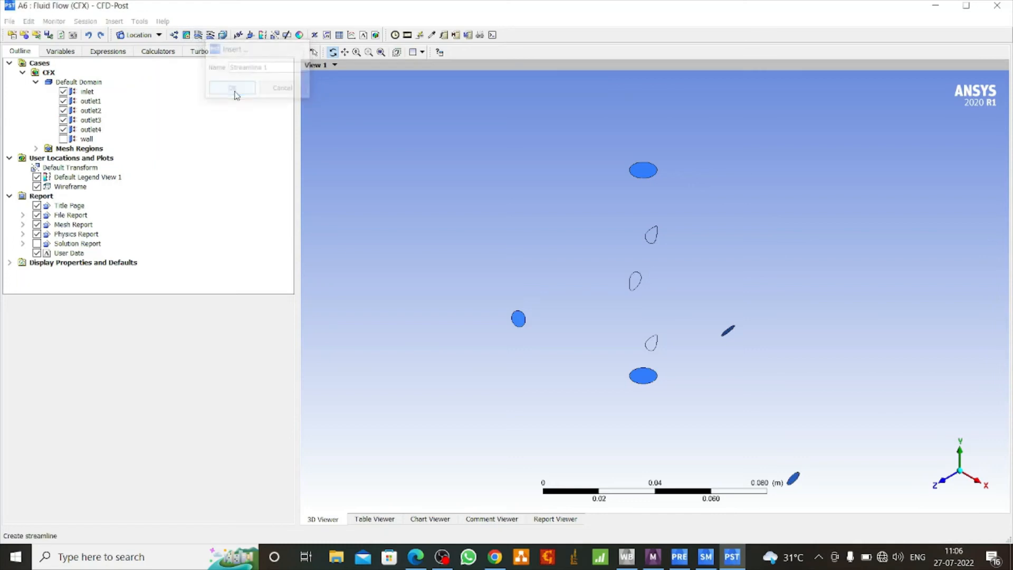
left_click(100, 374)
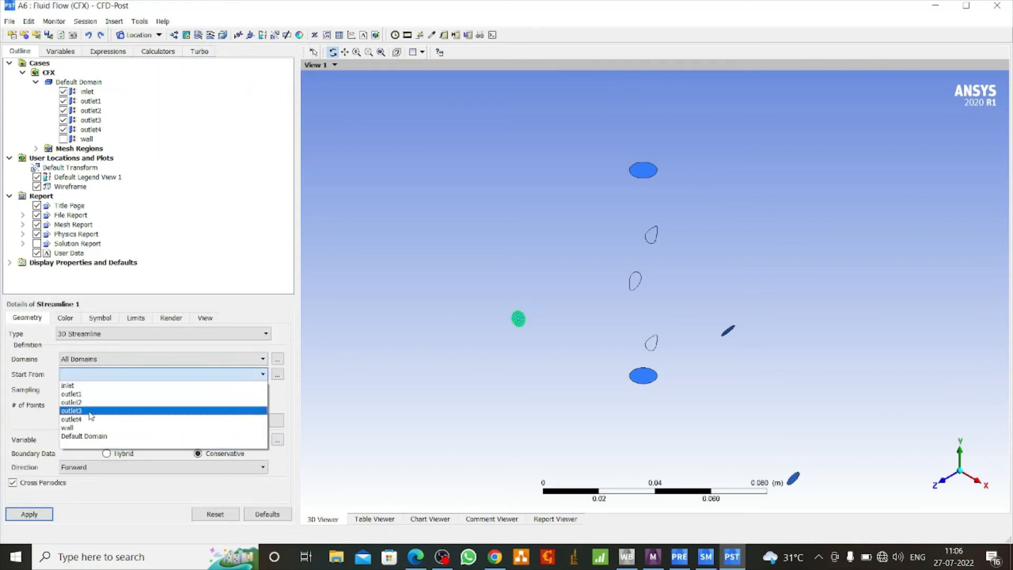
left_click(87, 386)
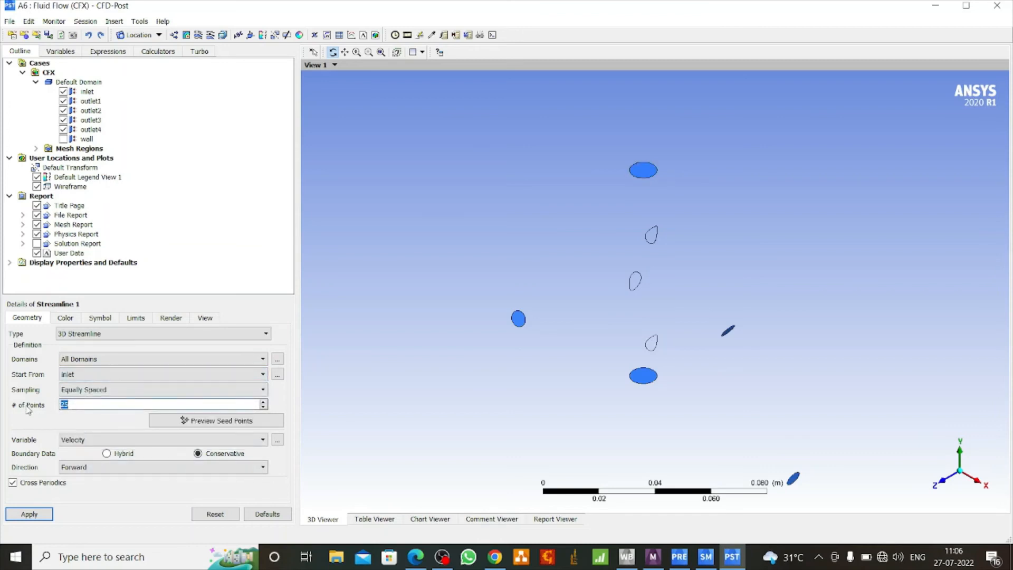
left_click(35, 511)
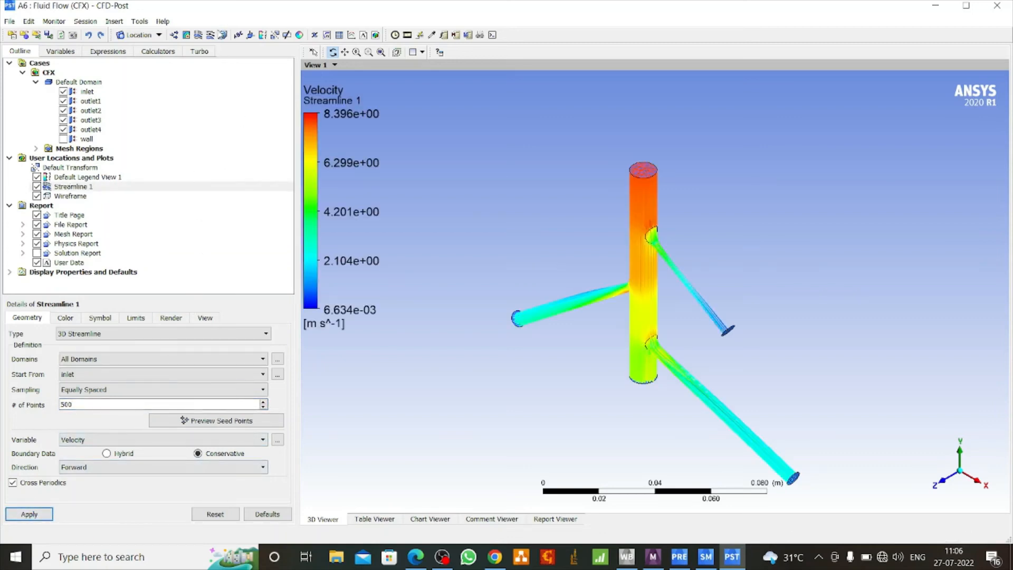
Create the contour plot Contour 1 at the inlet with Velocity as its variable
left_click(187, 35)
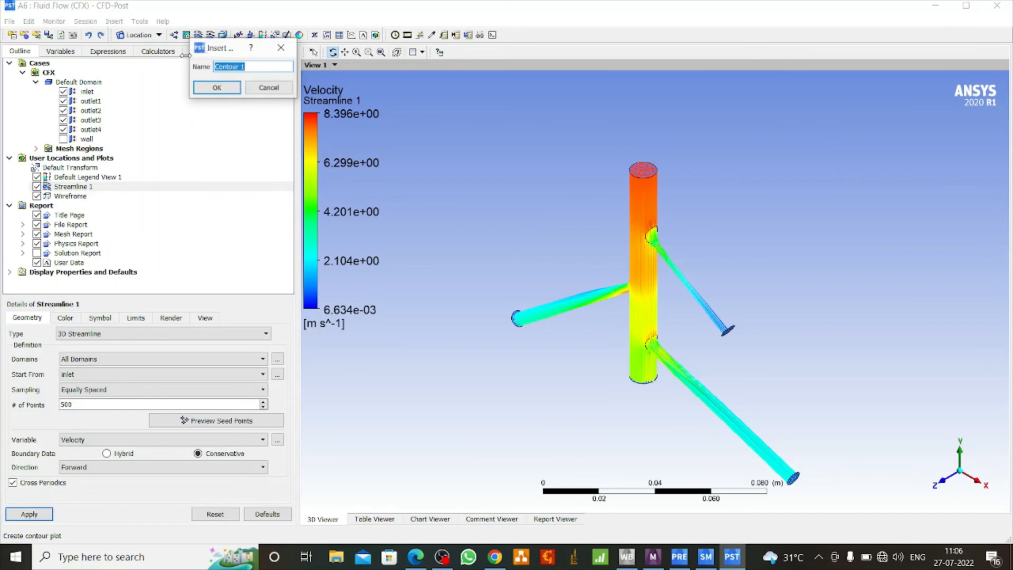
left_click(214, 87)
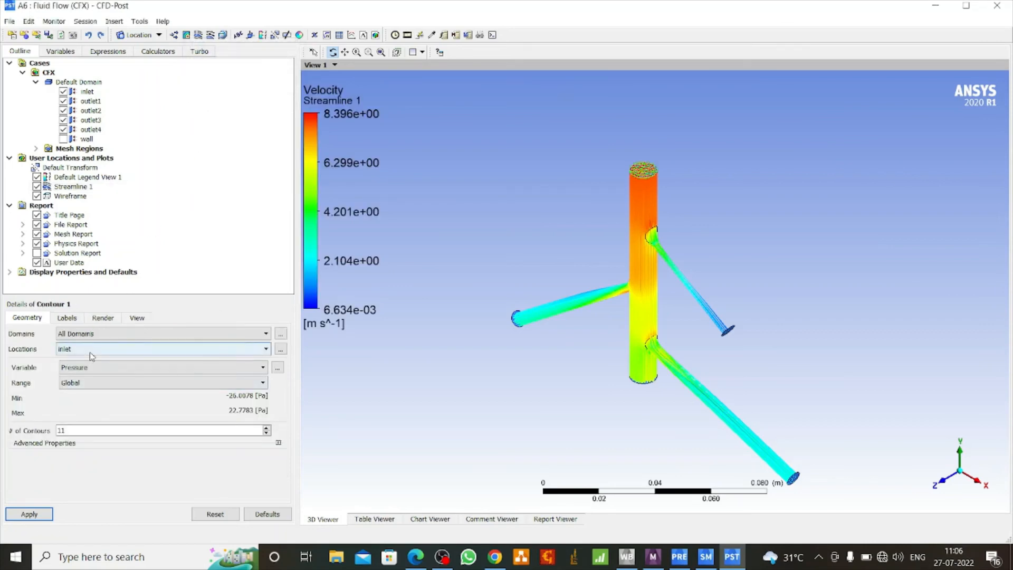
left_click(87, 368)
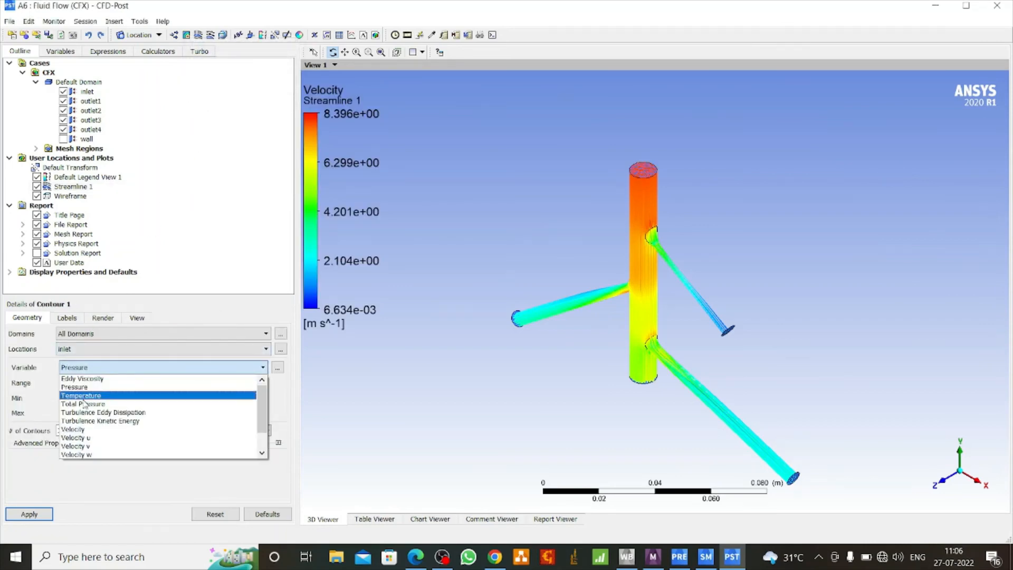
left_click(74, 429)
left_click(30, 514)
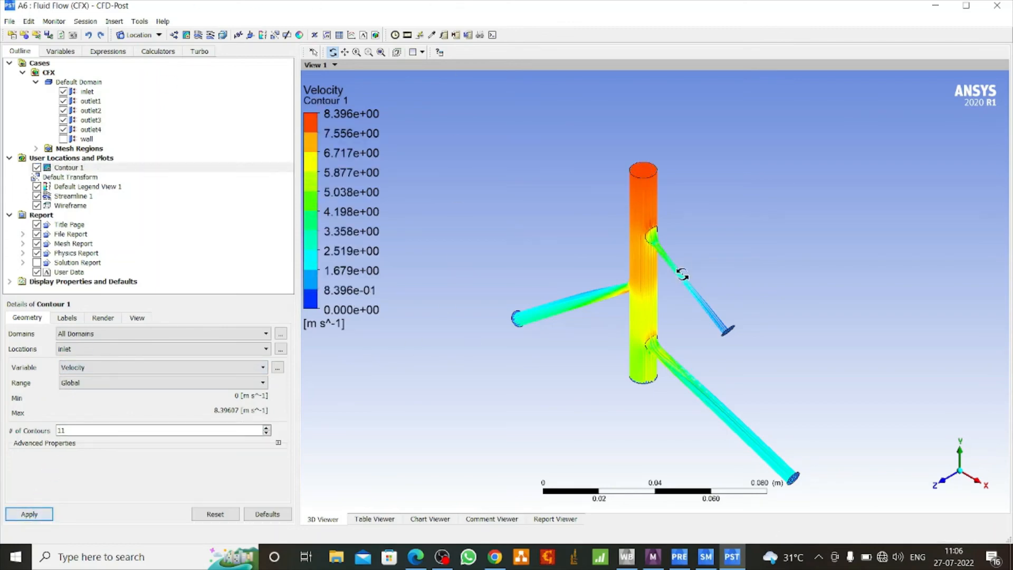
Compare the pipe's velocity plots with Contour 1 hidden and shown again
left_click_drag(683, 272, 750, 267)
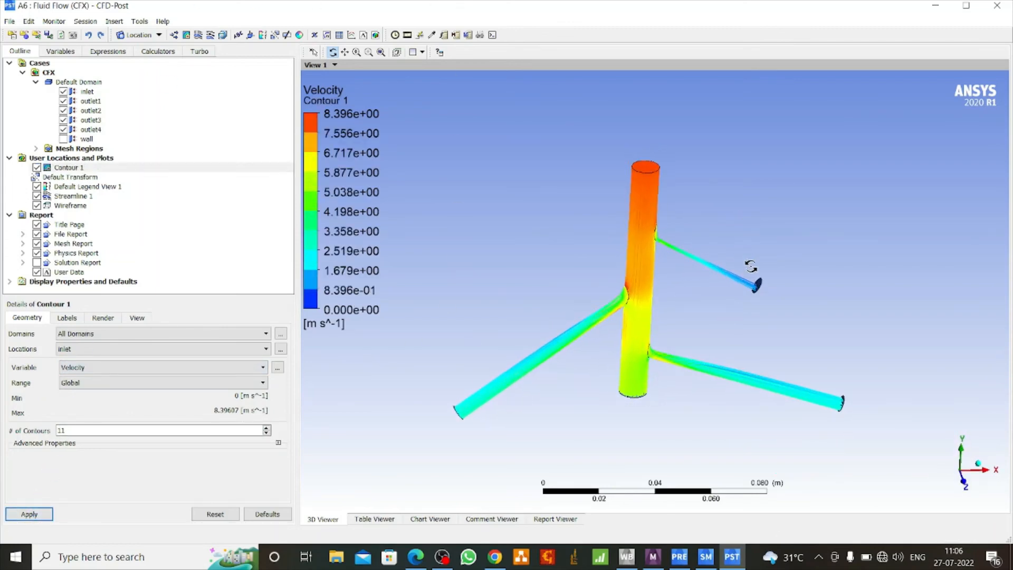
left_click(37, 168)
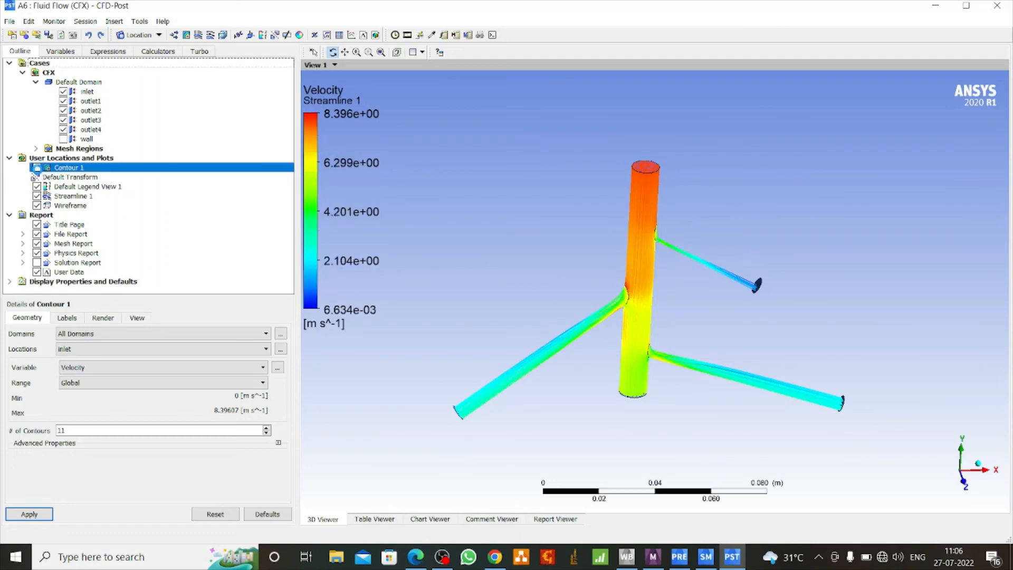
left_click(36, 168)
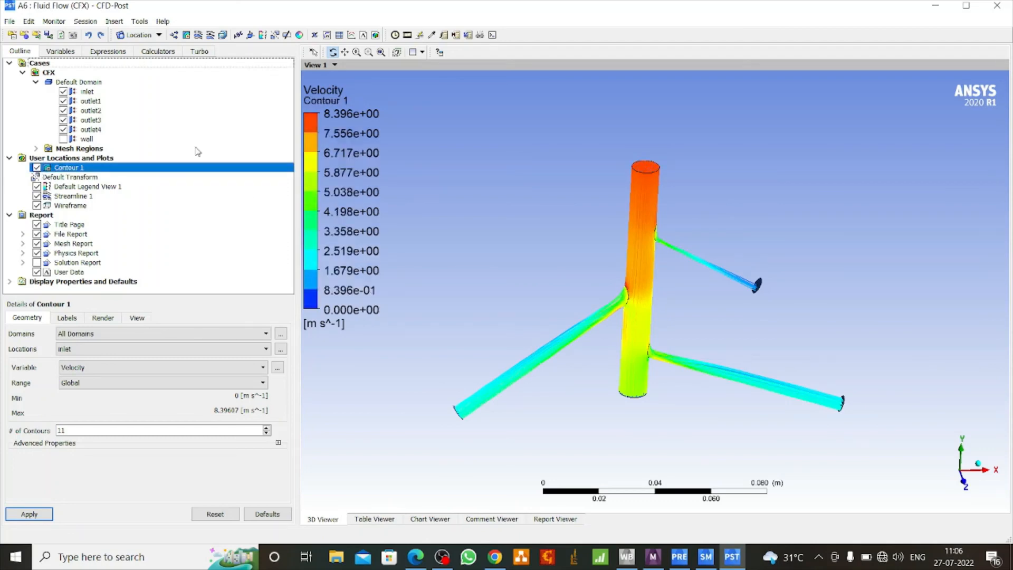
Play a Quick Animation of Streamline 1 at a slower speed
left_click(407, 34)
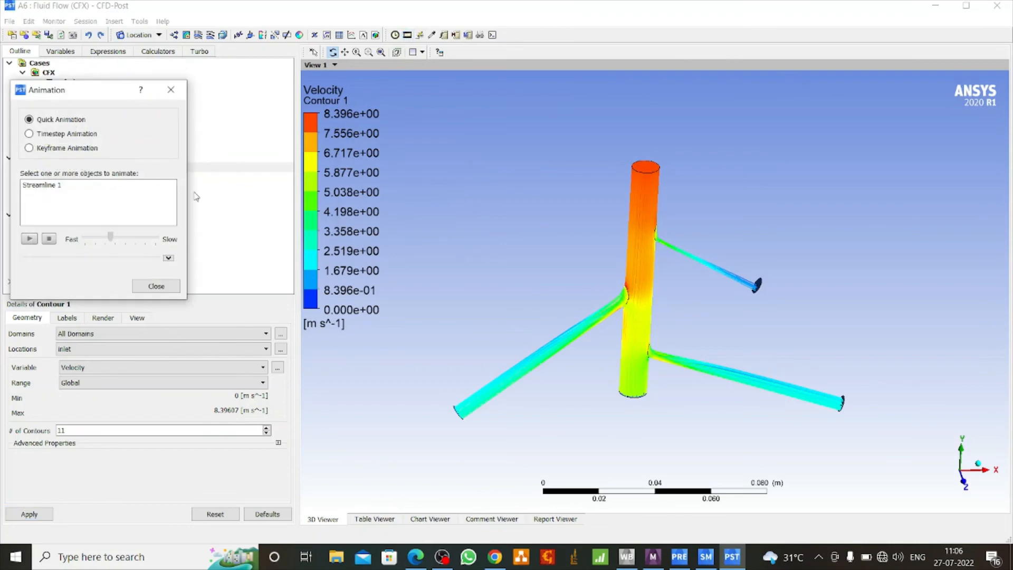
left_click(55, 186)
left_click_drag(109, 238, 131, 241)
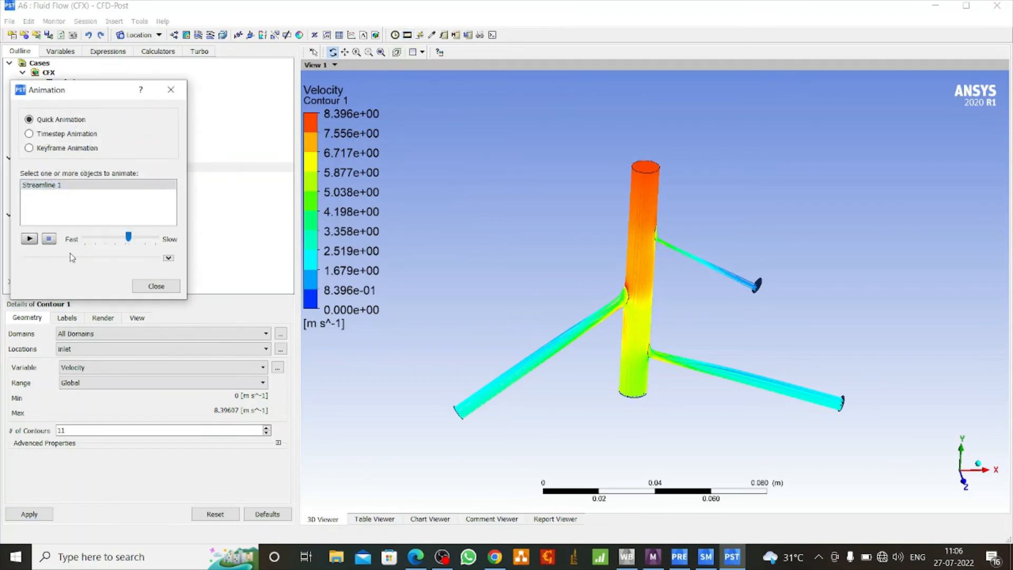
left_click(29, 239)
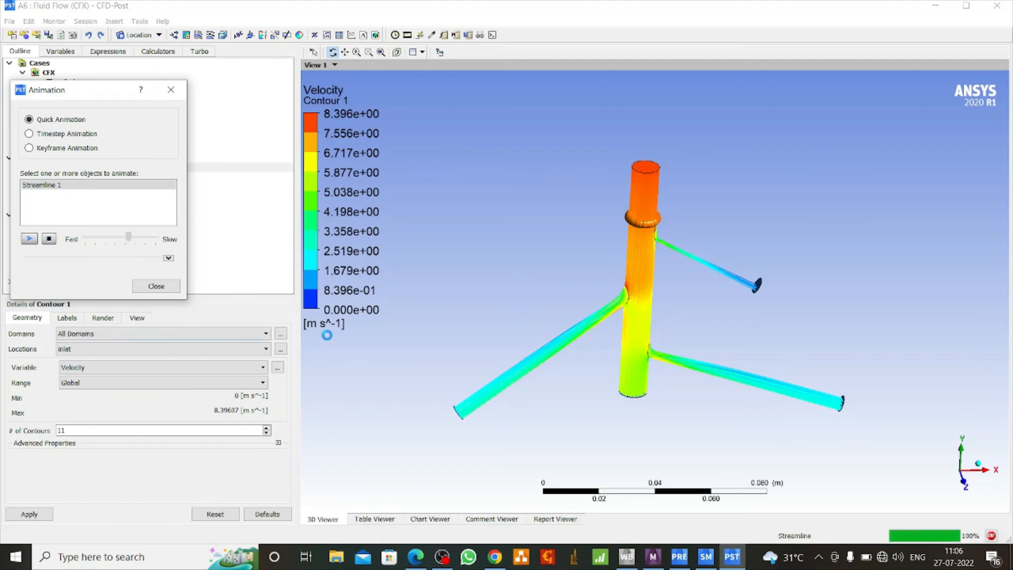